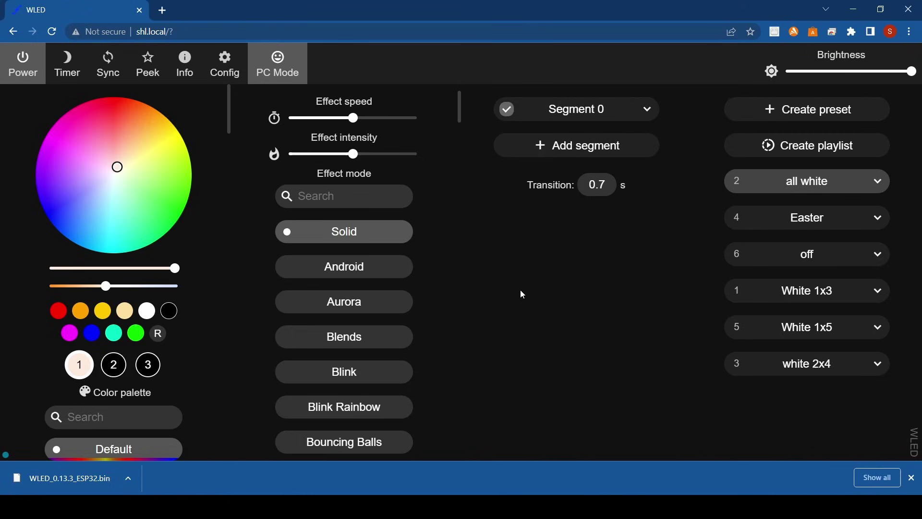
Review the LED Preferences page's two SK6812 outputs of 60 and 52 LEDs (112 total)
click(225, 64)
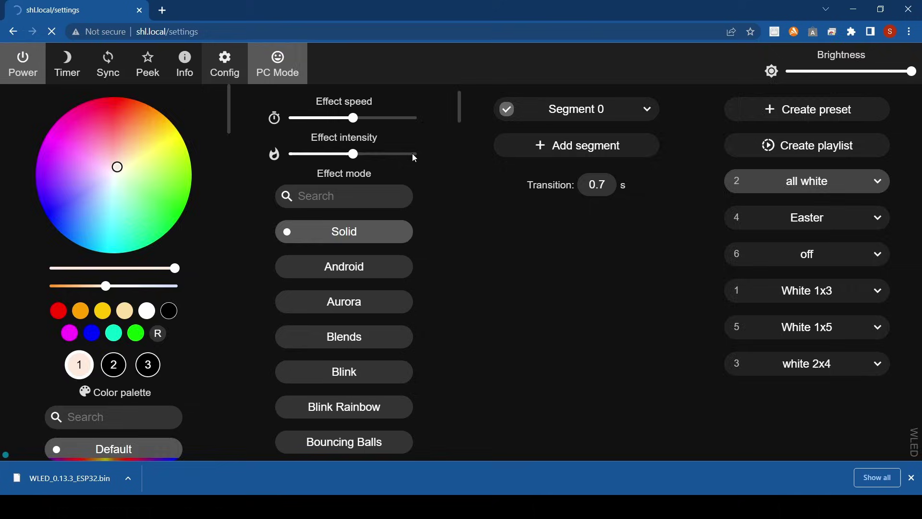
click(500, 178)
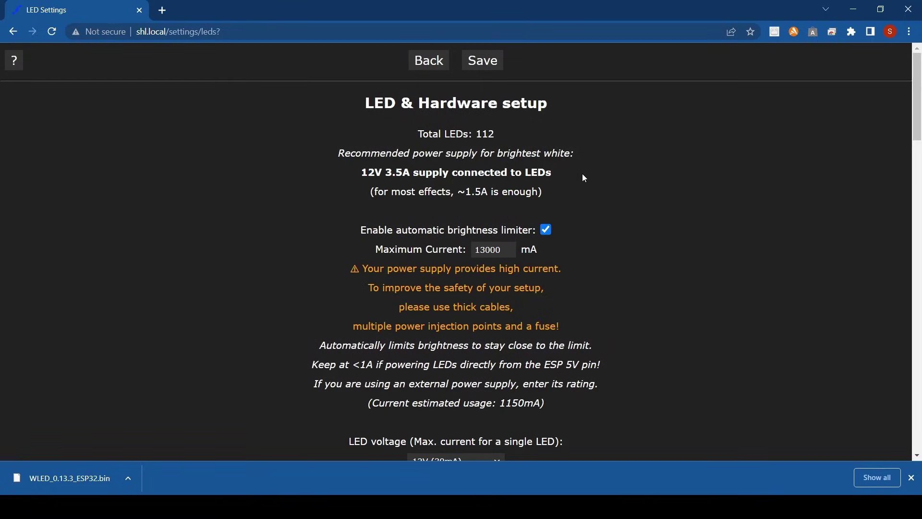
scroll(651, 274, down, 9)
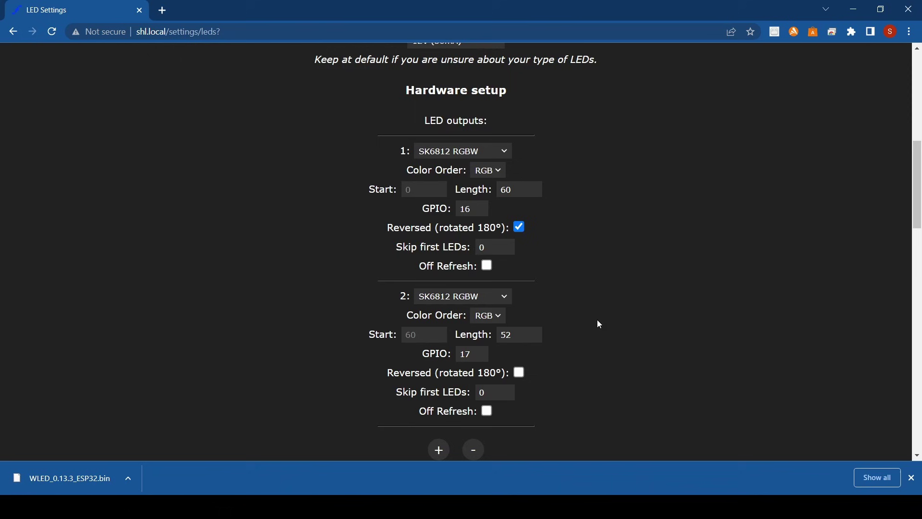
scroll(600, 325, up, 4)
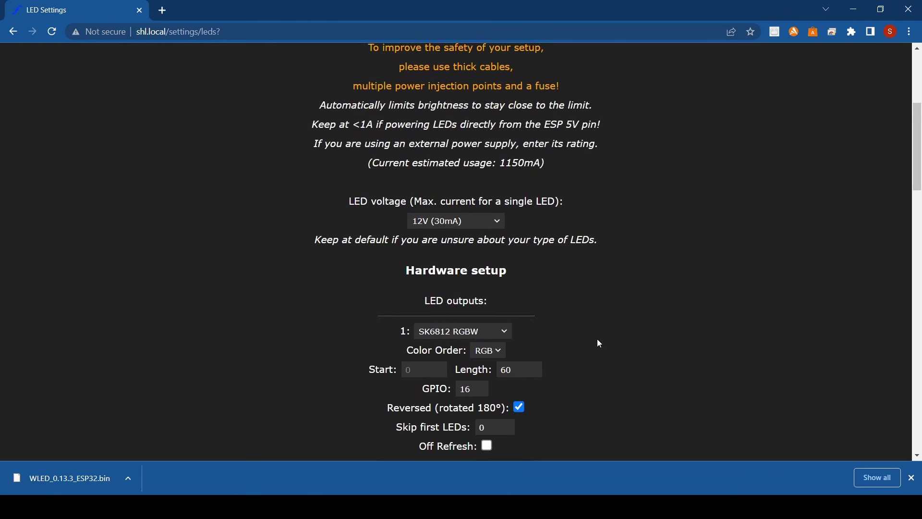
scroll(600, 342, down, 4)
scroll(599, 343, up, 9)
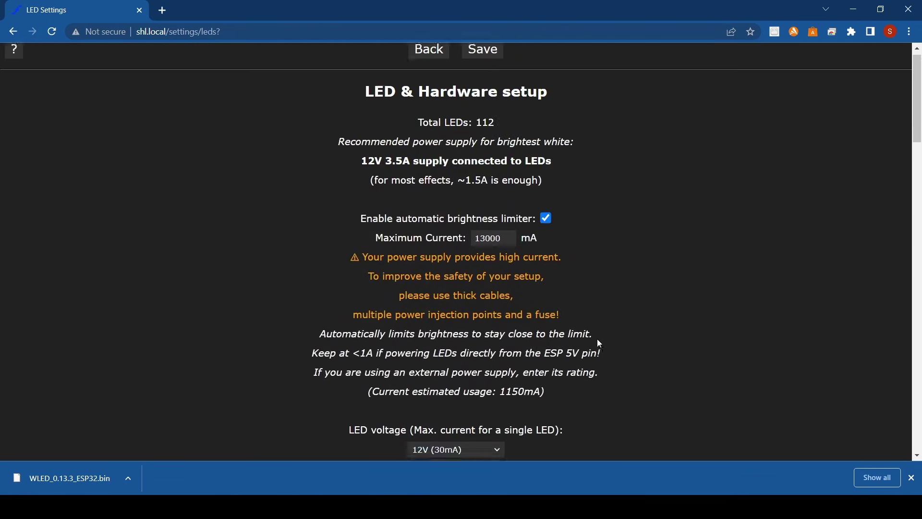
Return to the main control page and expand Segment 0 (LEDs 0–112, grouping 1, spacing 0)
click(428, 57)
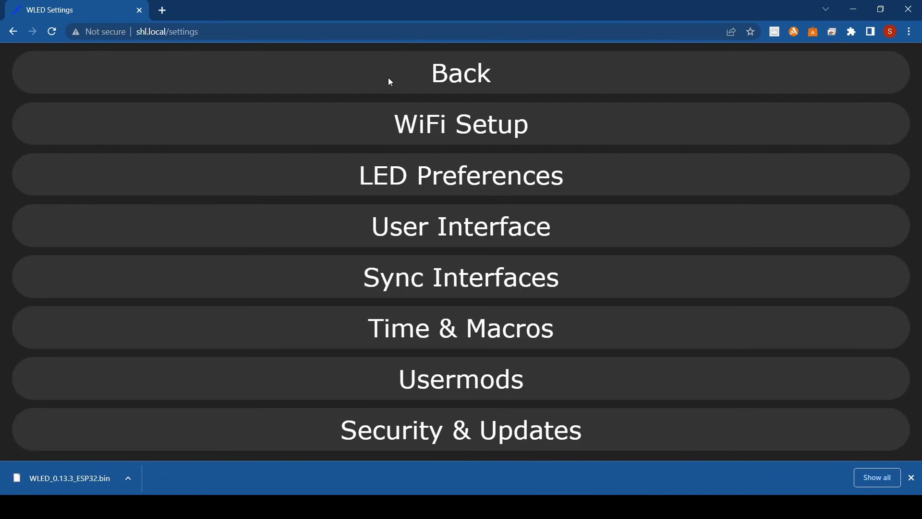
click(445, 75)
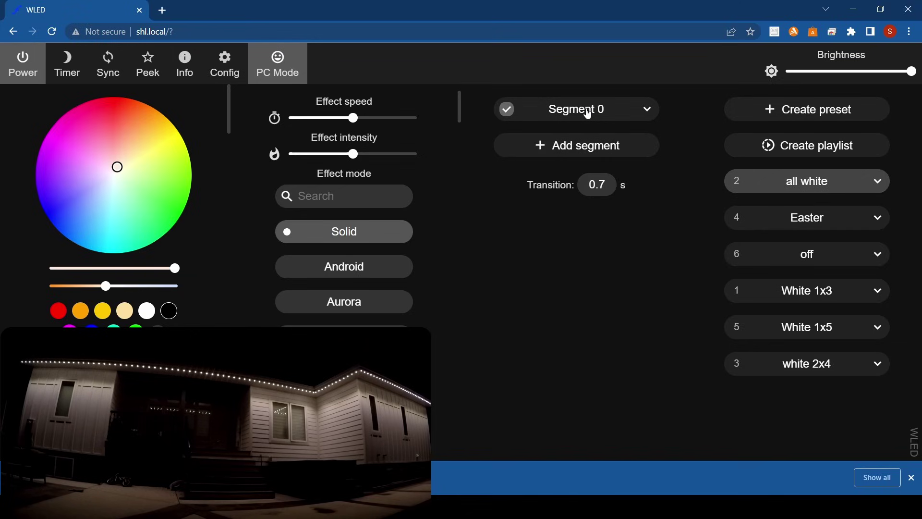
click(647, 110)
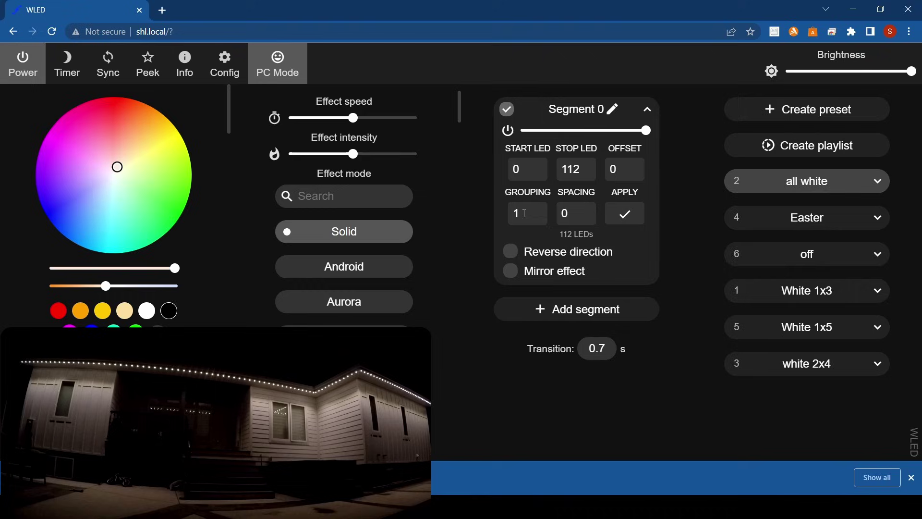
Set Segment 0 to grouping 2 and spacing 2 and apply it
click(542, 205)
key(BackSpace)
text(2)
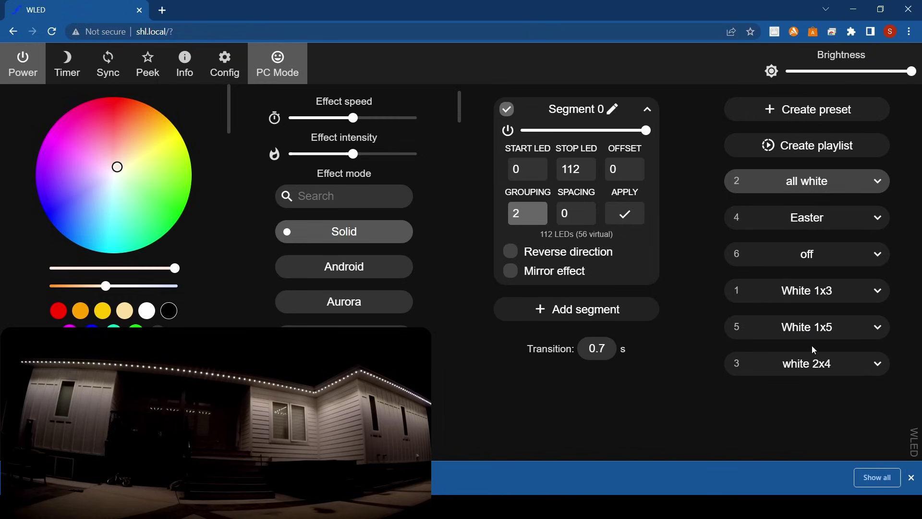
key(Tab)
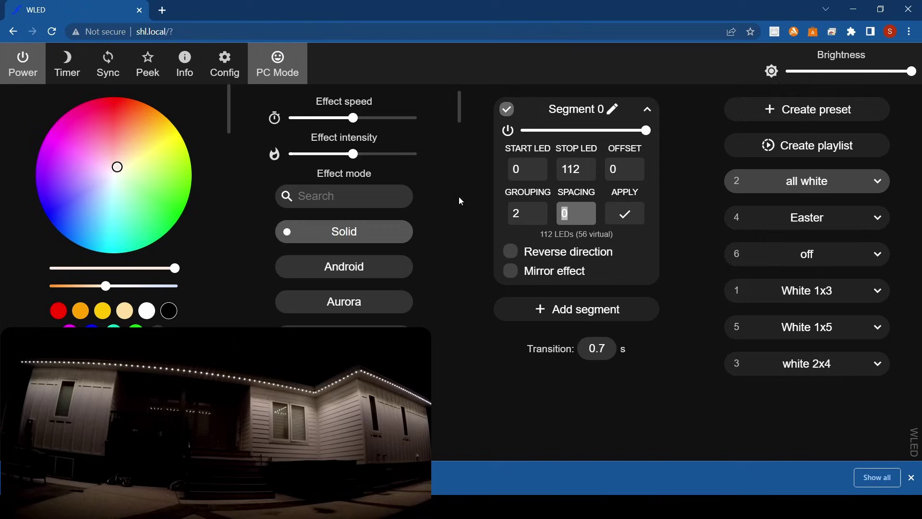
text(2)
click(629, 215)
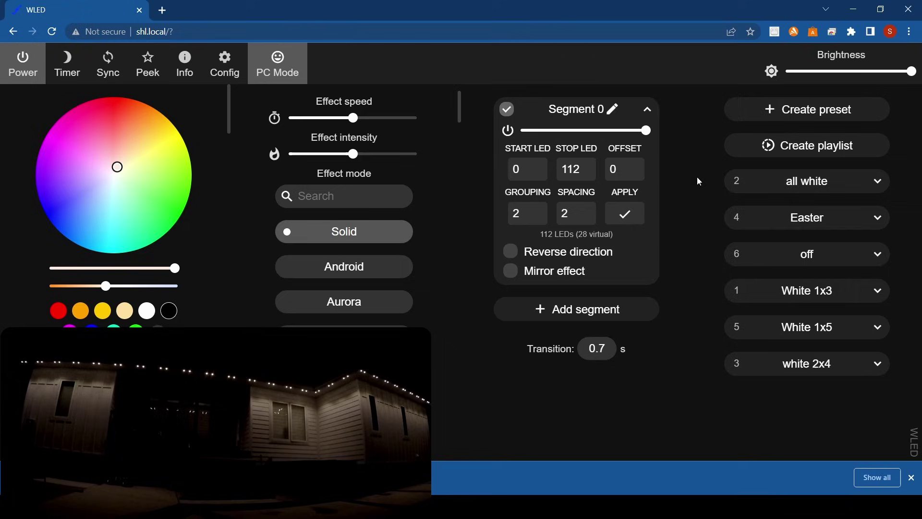
Change Segment 0 to grouping 4 and spacing 4, giving 14 virtual LEDs
drag(526, 213, 501, 215)
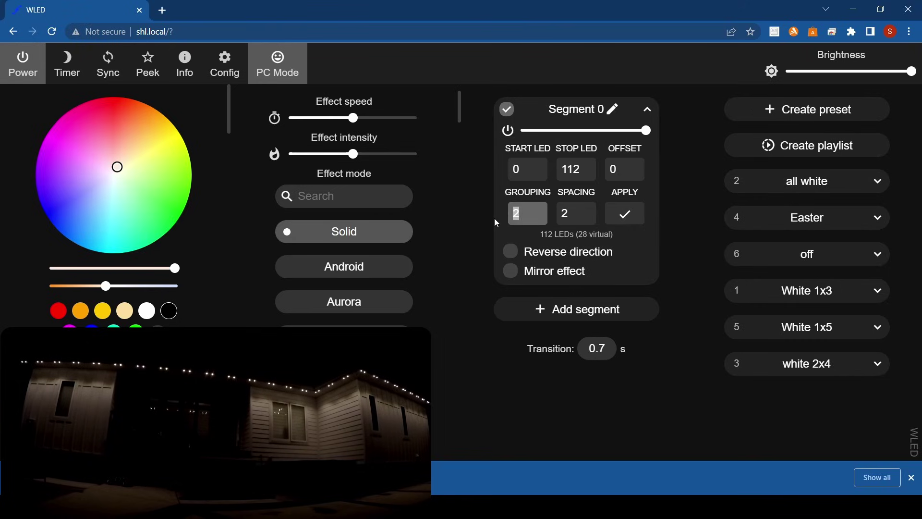
text(4)
click(641, 222)
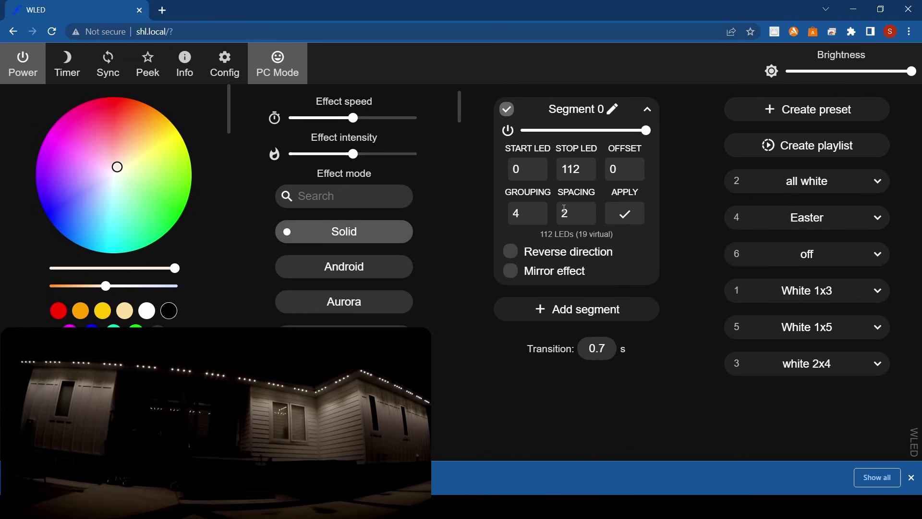
drag(574, 213, 552, 217)
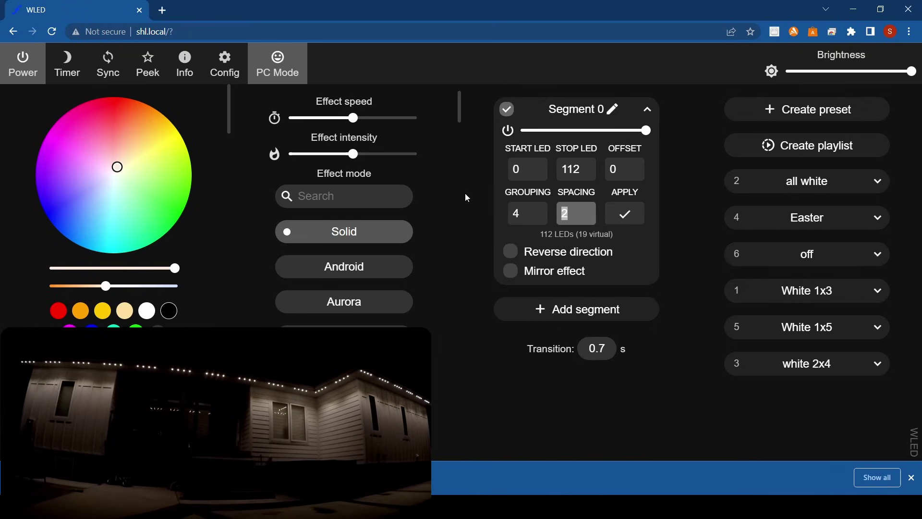
text(4)
click(623, 213)
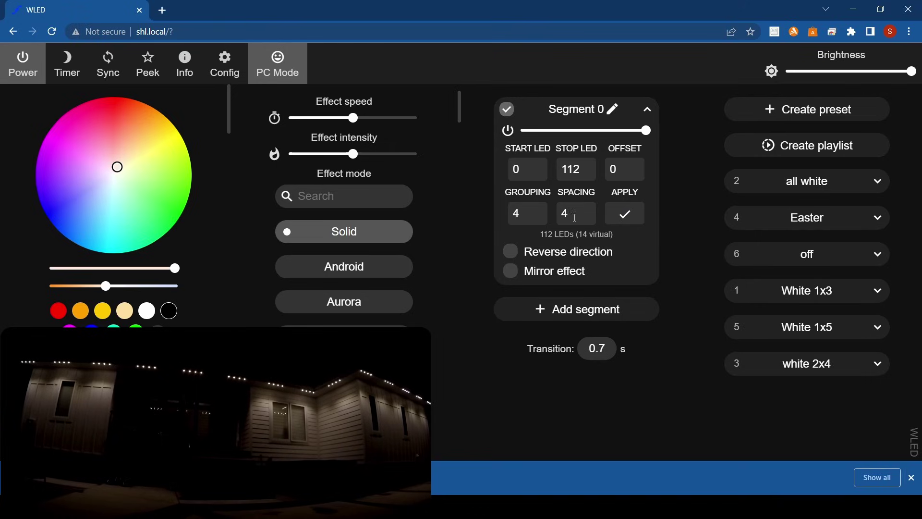
Set grouping back to 1, try the White 1x3 preset, then apply the all white preset
double_click(528, 214)
text(1)
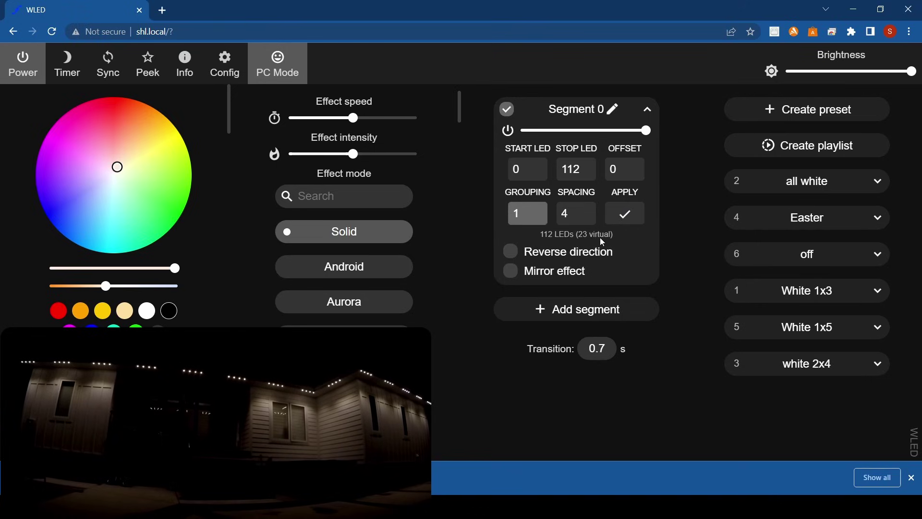
click(827, 294)
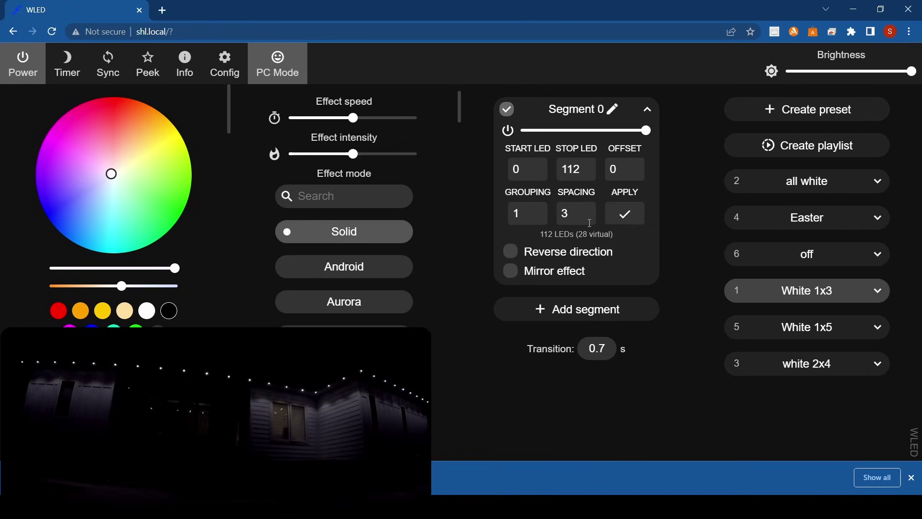
click(793, 182)
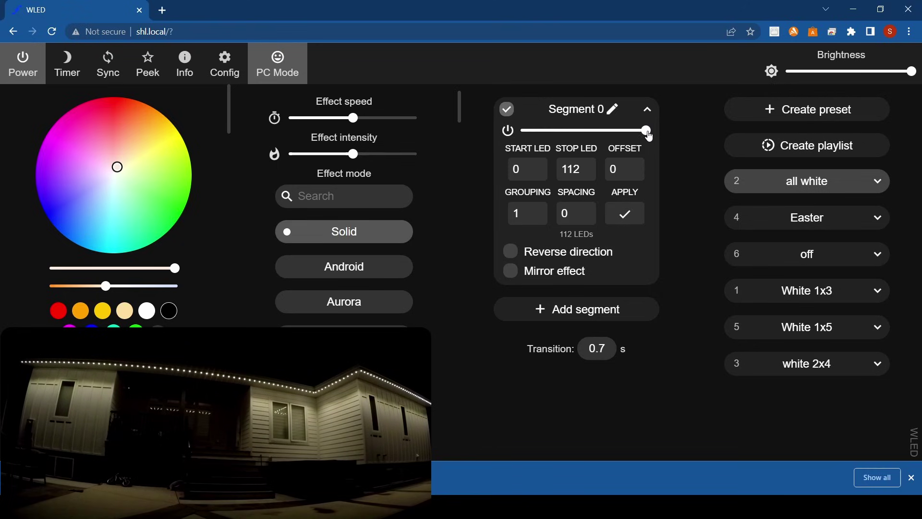
Change Segment 0's stop LED from 112 to 20 and apply it
click(649, 110)
click(650, 110)
click(586, 168)
drag(586, 168, 542, 161)
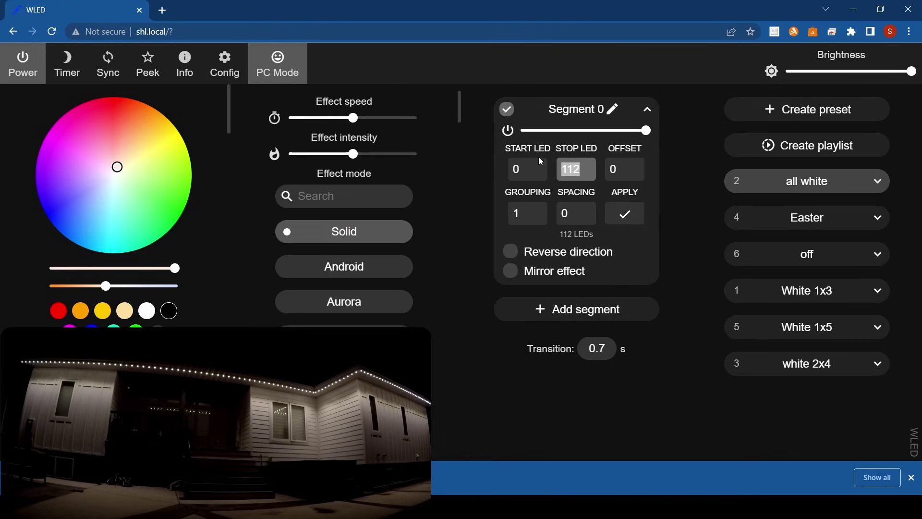
text(20)
click(625, 214)
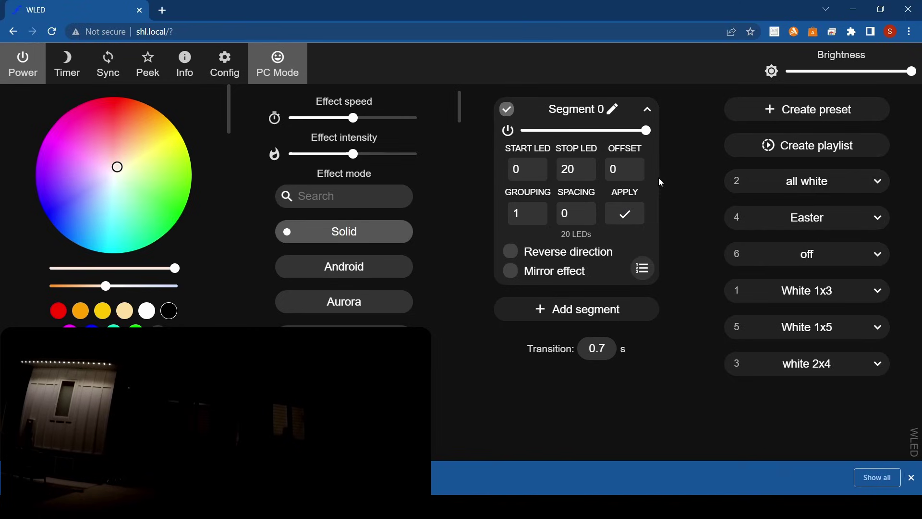
Add Segment 1 with stop LED 40, spanning LEDs 20 to 40
click(578, 318)
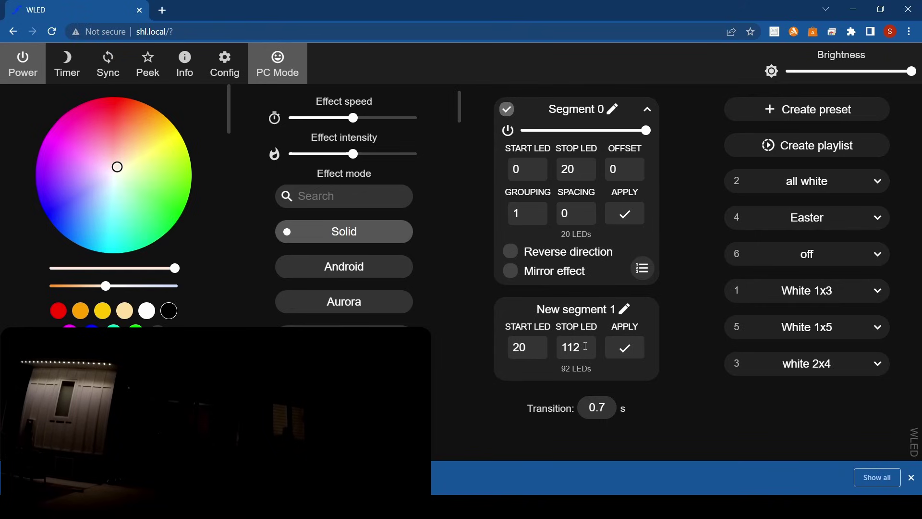
drag(585, 346, 553, 360)
text(40)
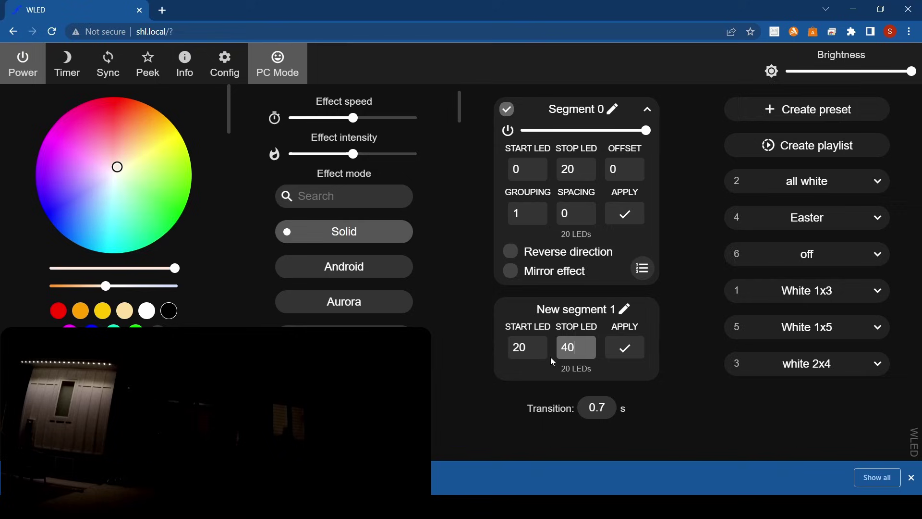
click(625, 347)
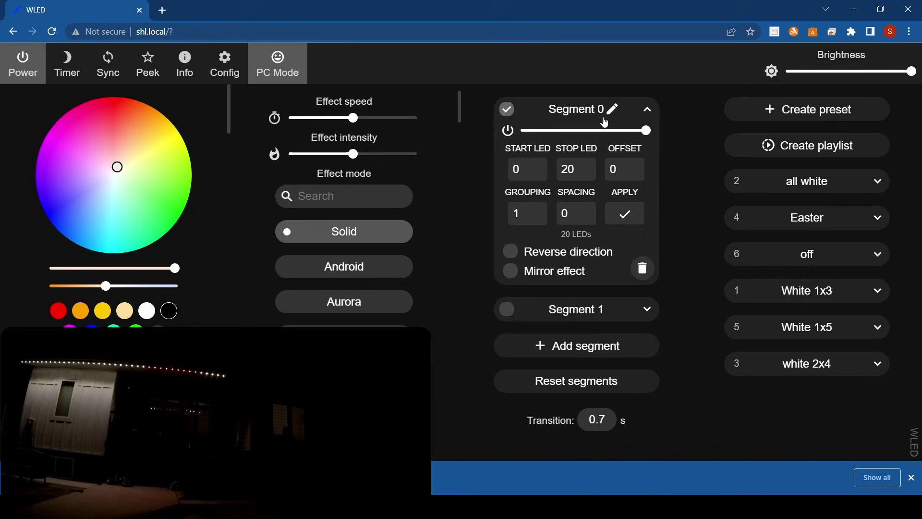
Add Segment 2 with stop LED 60, spanning LEDs 40 to 60
click(647, 309)
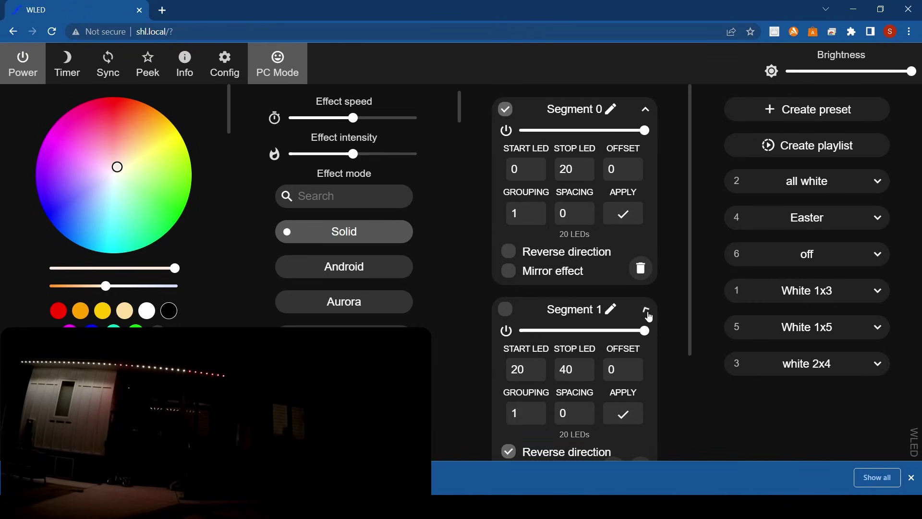
click(647, 309)
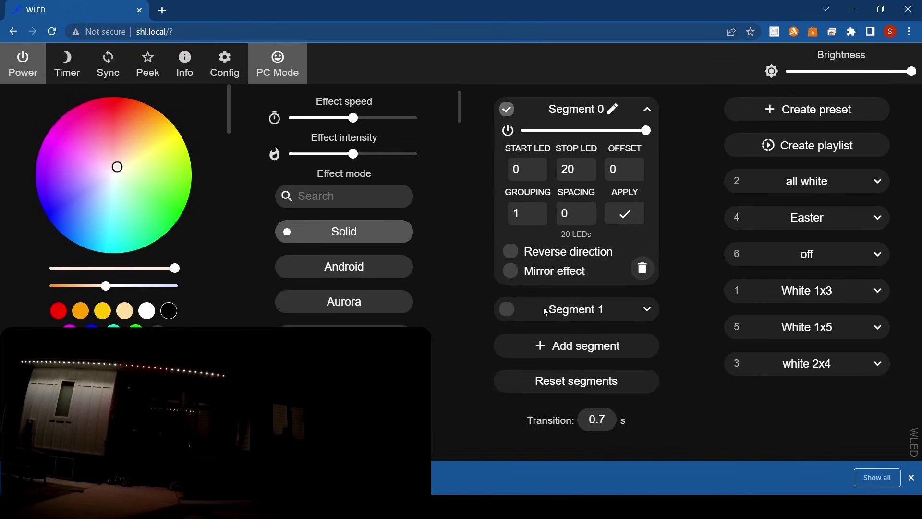
click(619, 348)
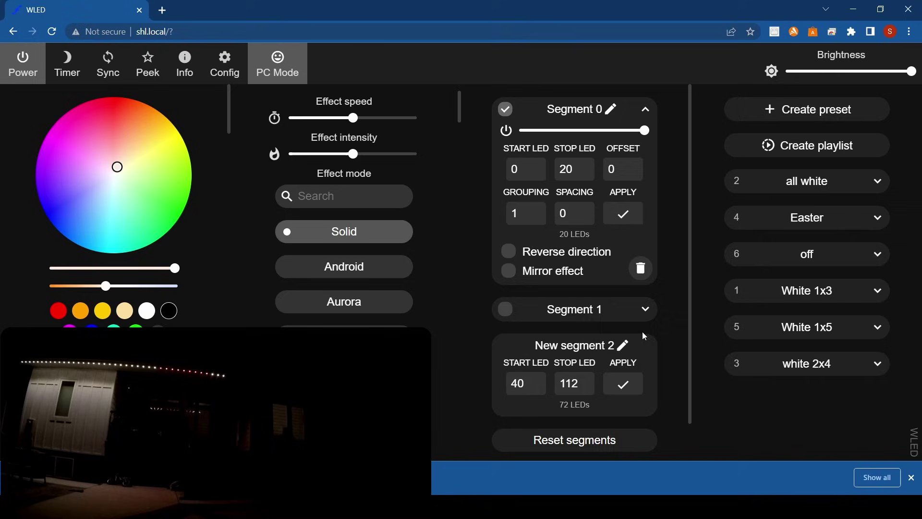
scroll(675, 271, down, 1)
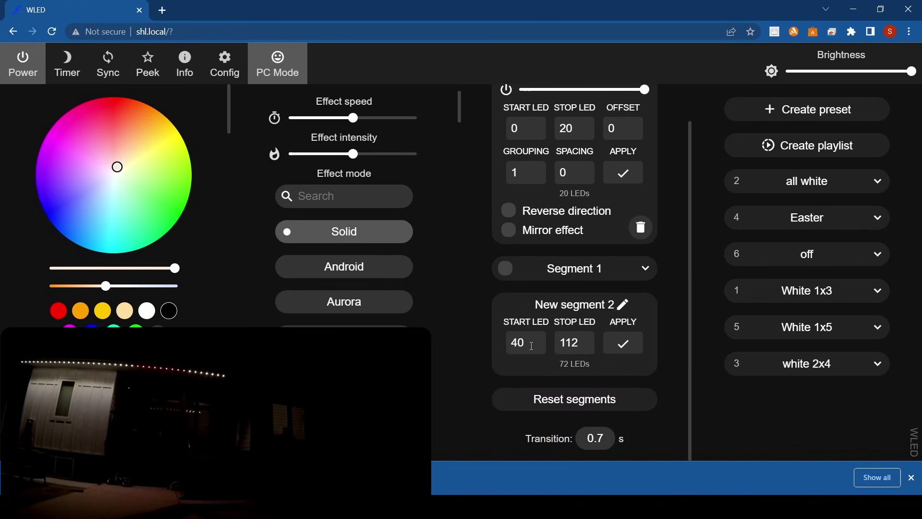
key(Tab)
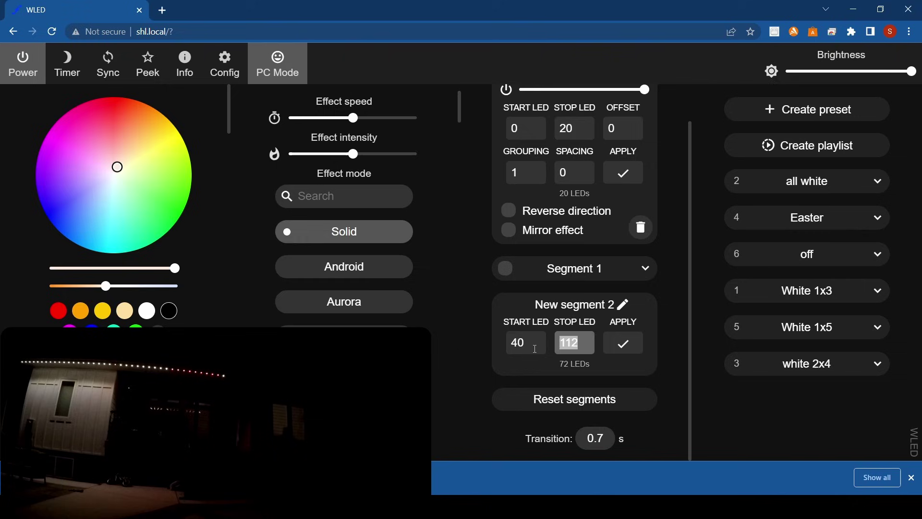
text(60)
click(635, 352)
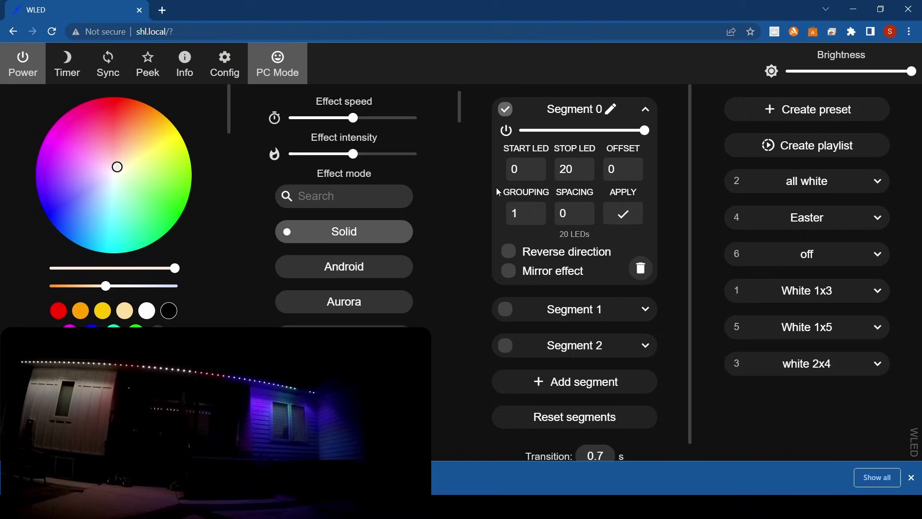
Select only Segment 2 and give it the Solid effect in green
click(506, 111)
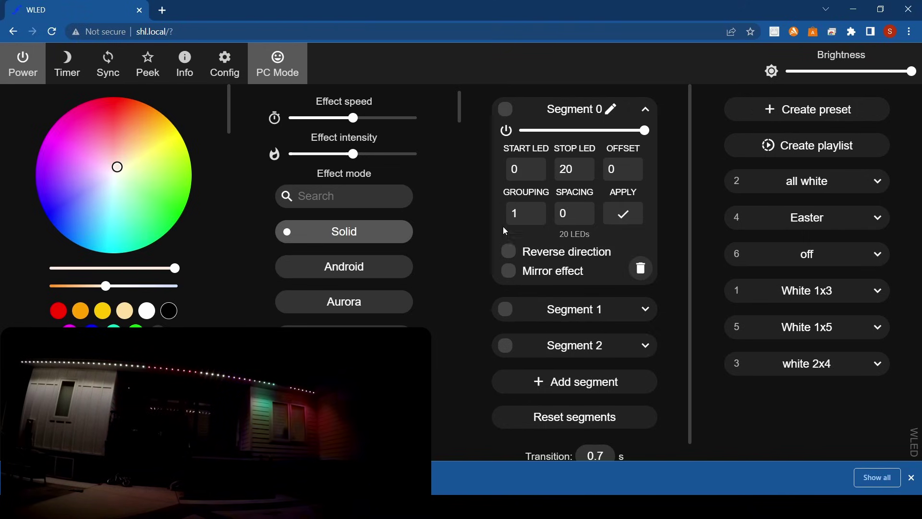
click(506, 345)
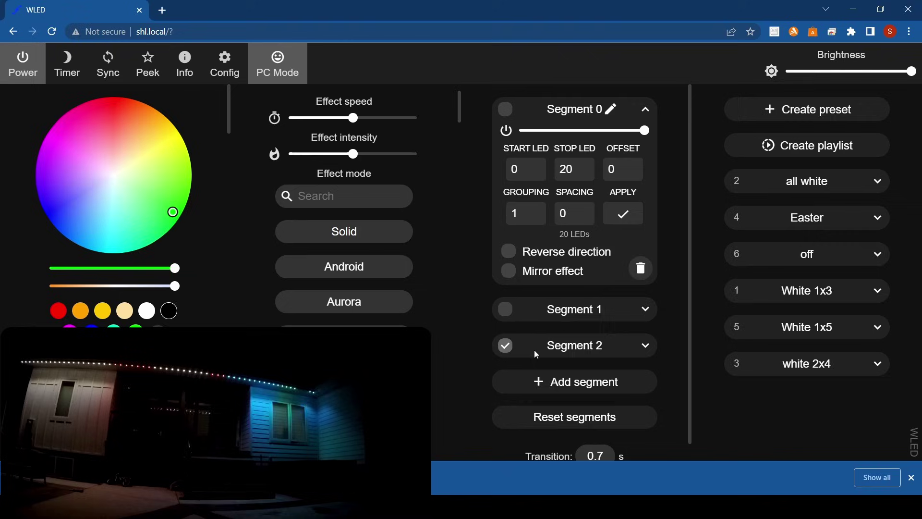
click(355, 233)
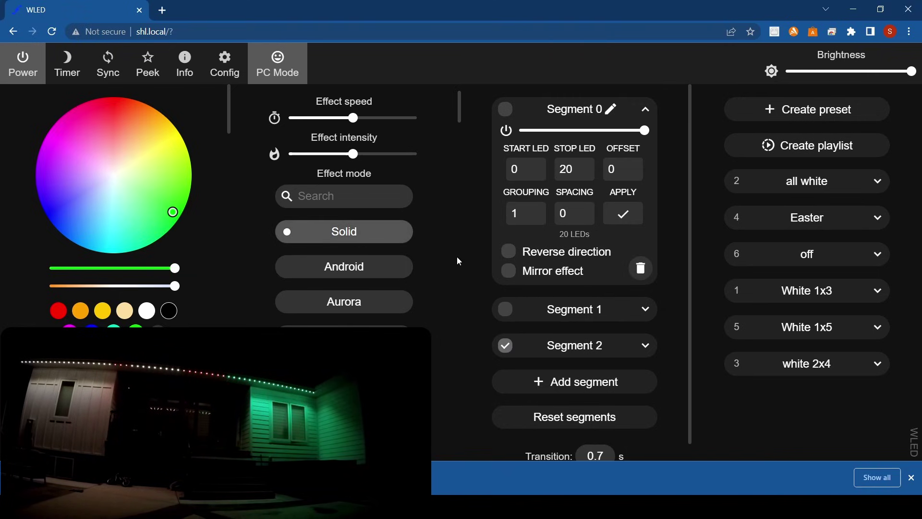
click(511, 351)
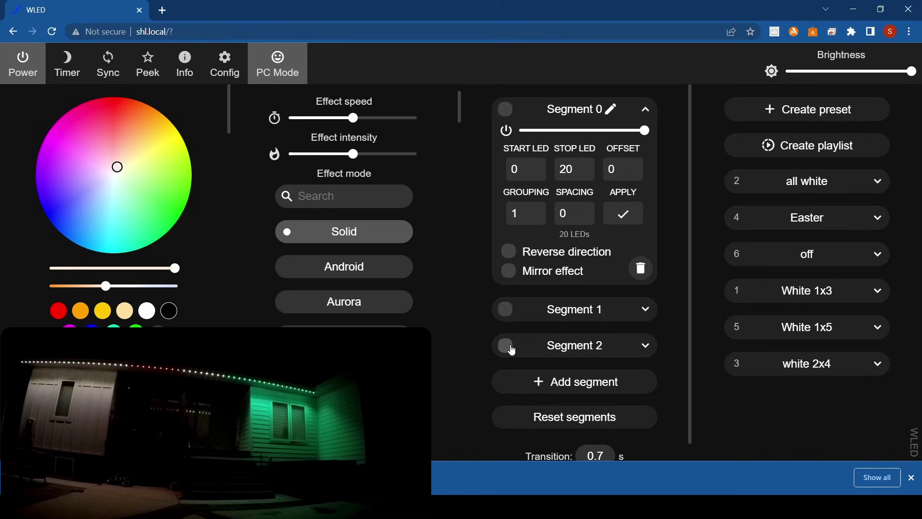
Set Segment 1 to the Solid effect and change its colour from green to magenta
click(506, 315)
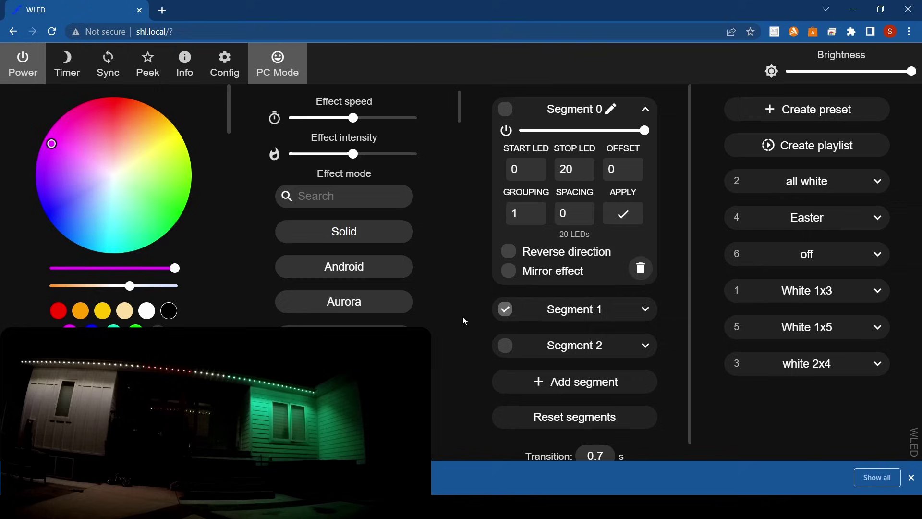
click(349, 233)
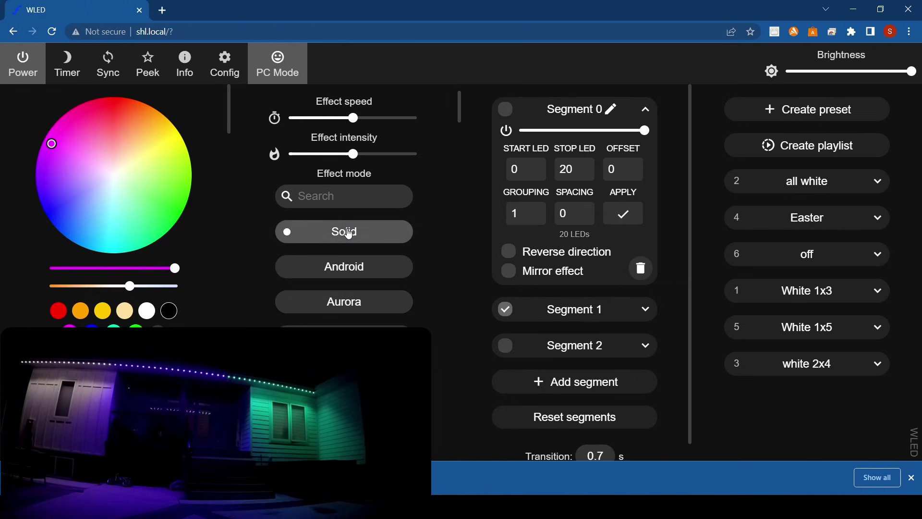
click(173, 195)
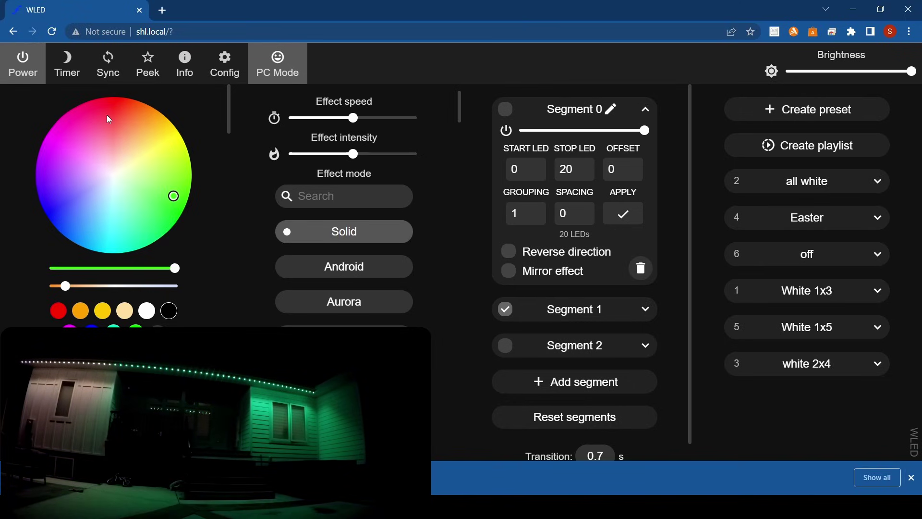
click(56, 135)
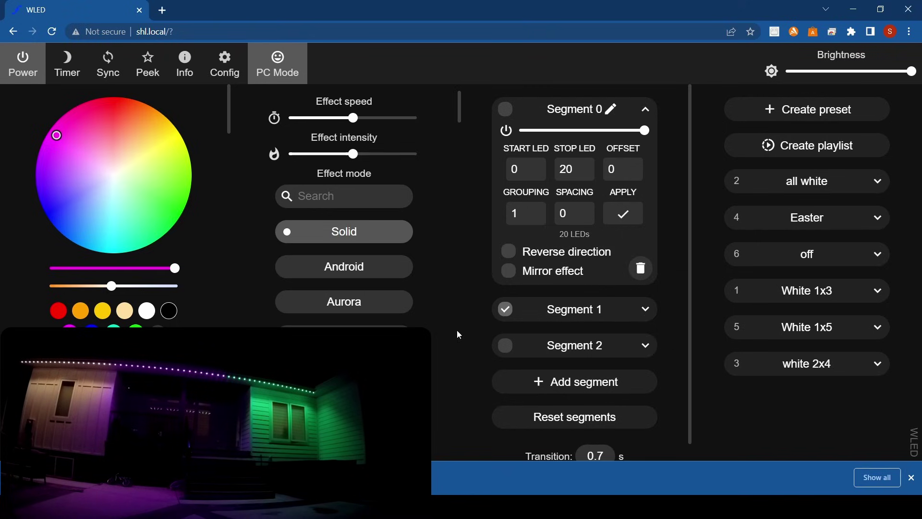
Deselect Segment 1, then remove Segment 2 and Segment 1 with their trash icons
click(507, 310)
click(642, 346)
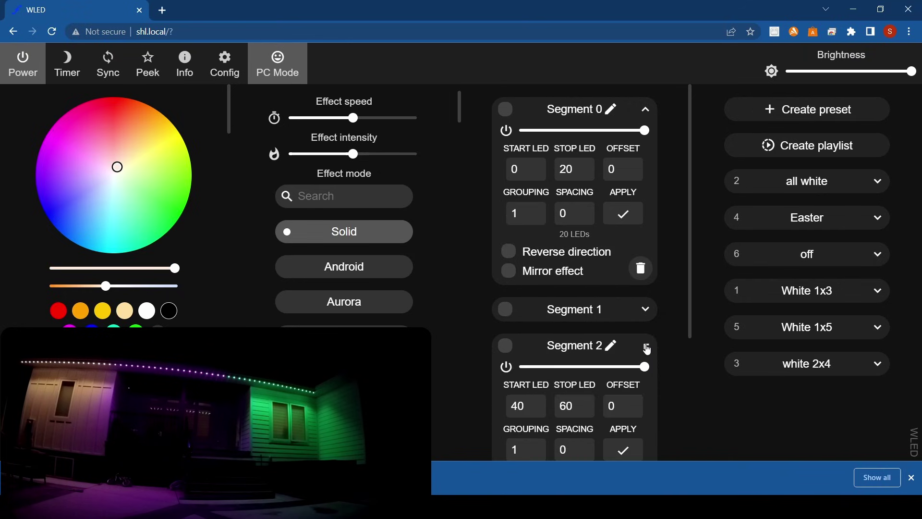
click(641, 385)
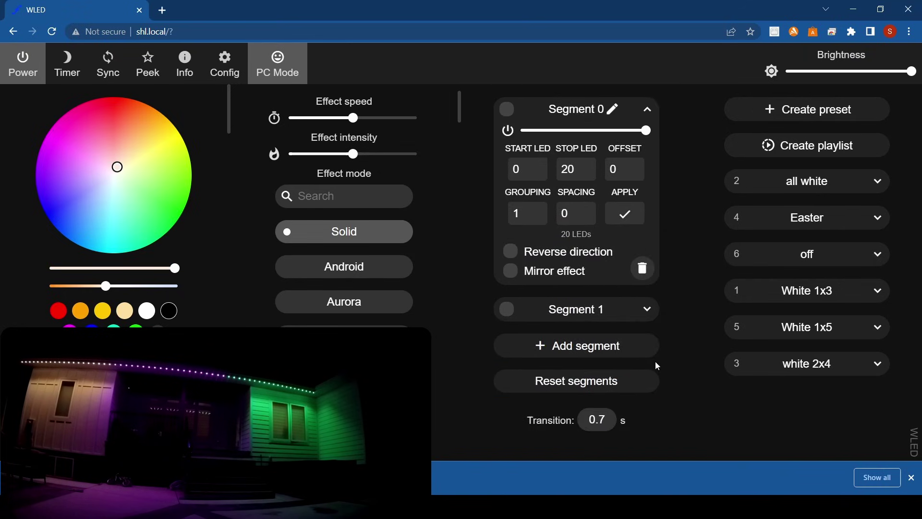
click(647, 309)
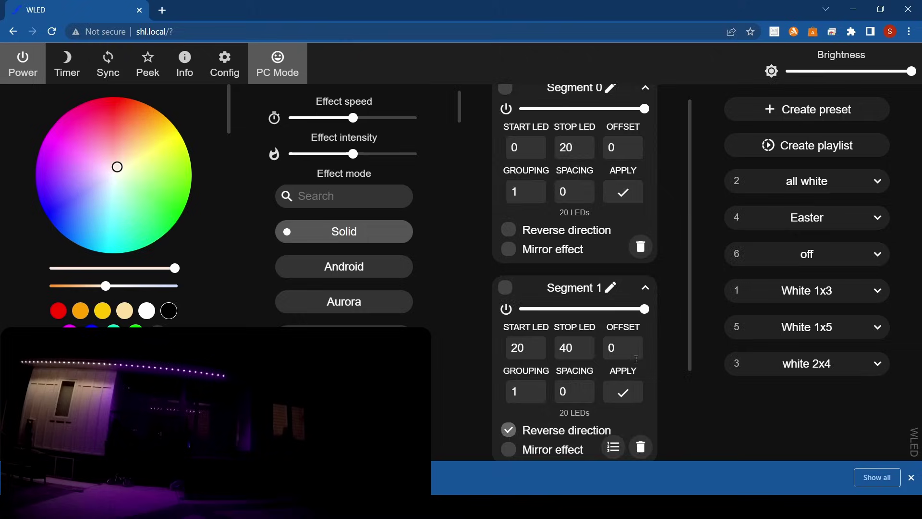
click(647, 355)
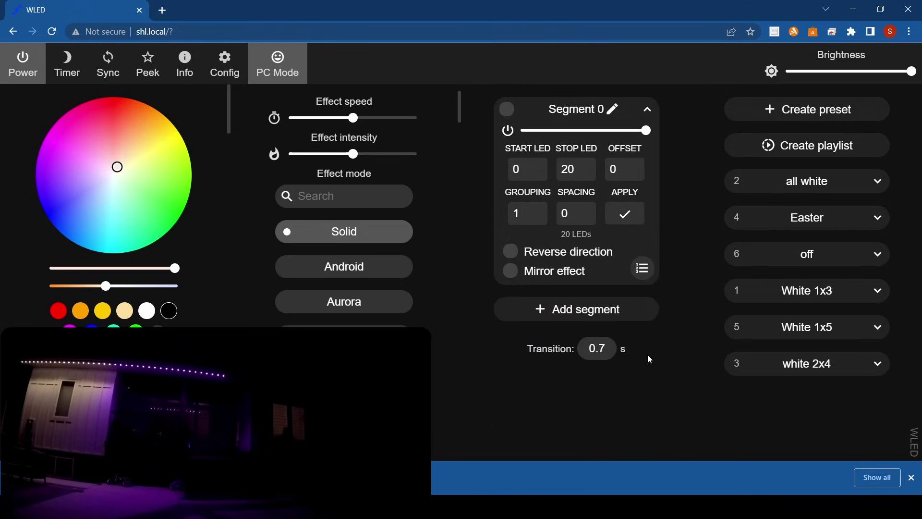
Auto-split Segment 0 into 20-LED segments and check the ranges of Segments 1–3
click(643, 269)
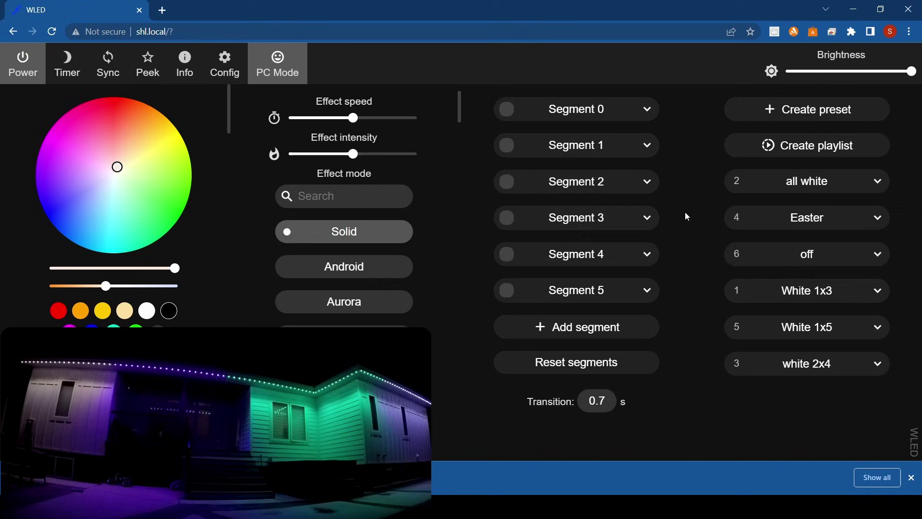
click(648, 150)
click(648, 150)
click(650, 185)
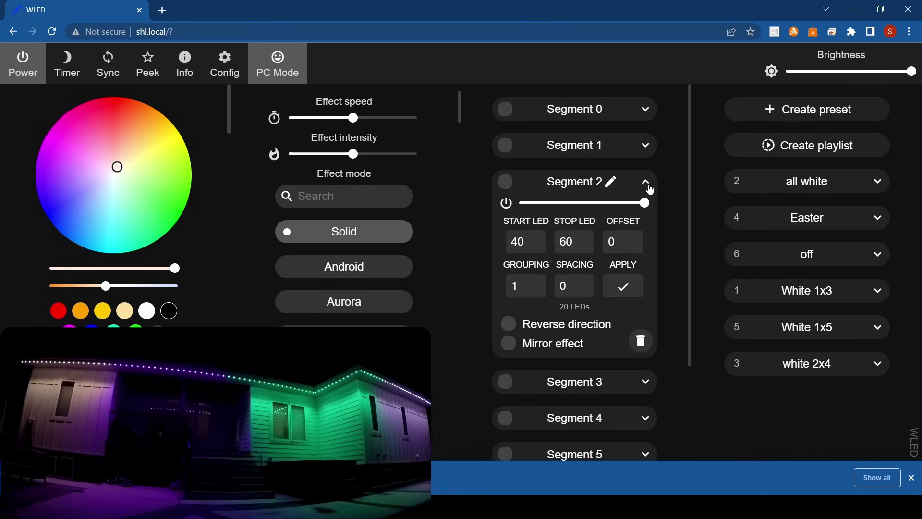
click(648, 184)
click(649, 218)
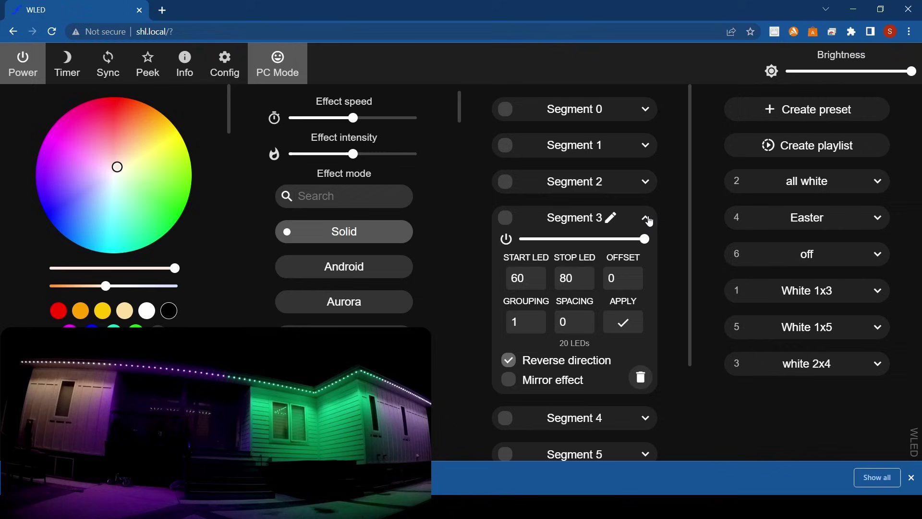
click(647, 219)
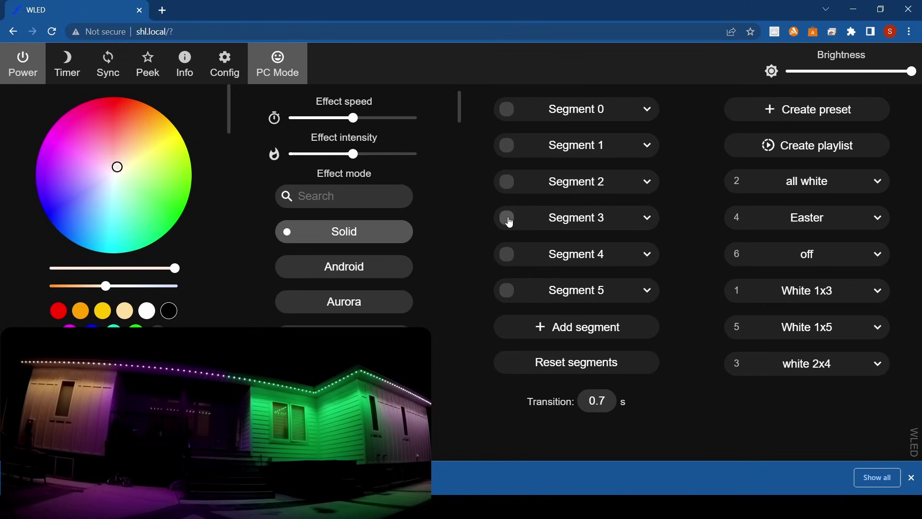
Set Segments 0, 1, 2 and 5 to white
click(510, 115)
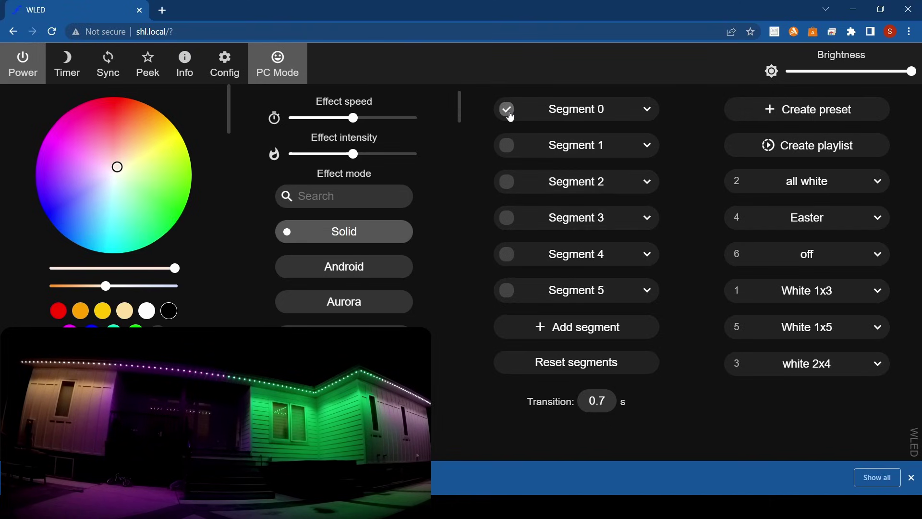
click(508, 146)
click(512, 193)
click(506, 301)
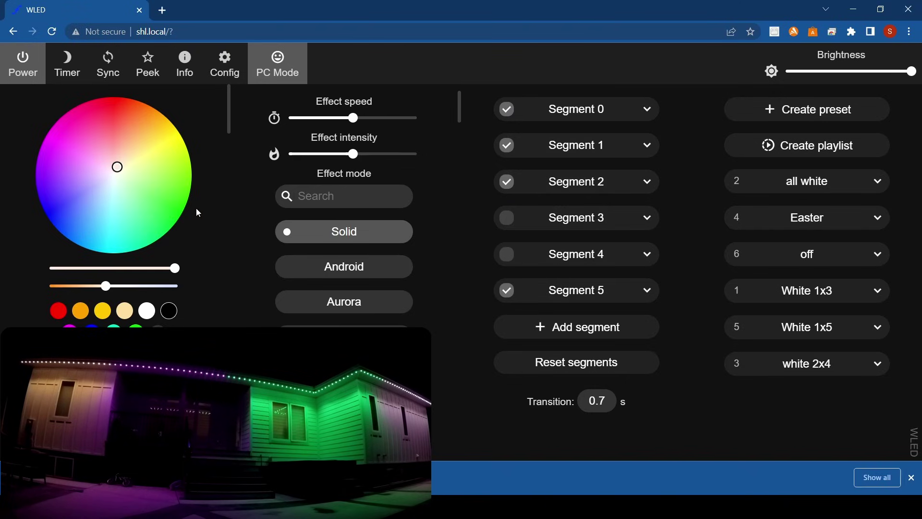
click(121, 182)
click(114, 170)
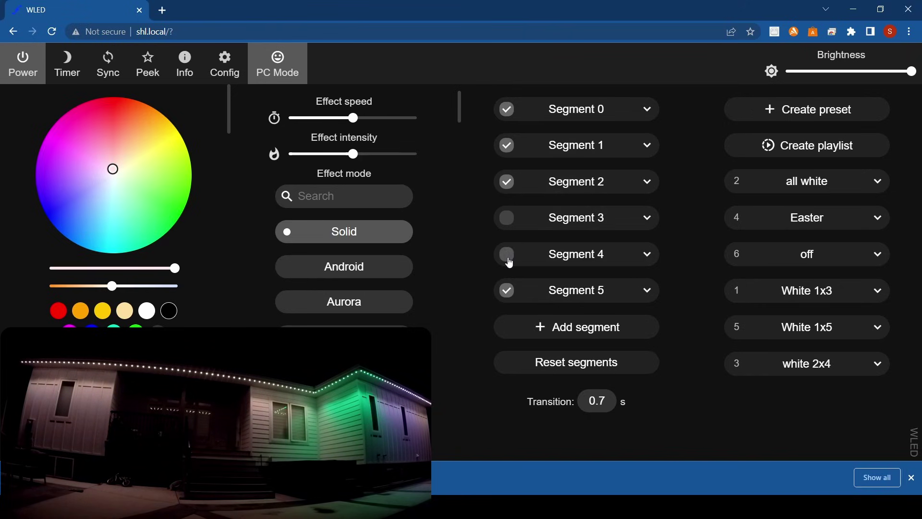
Narrow the selection to Segments 2 and 3 and colour them green
click(508, 145)
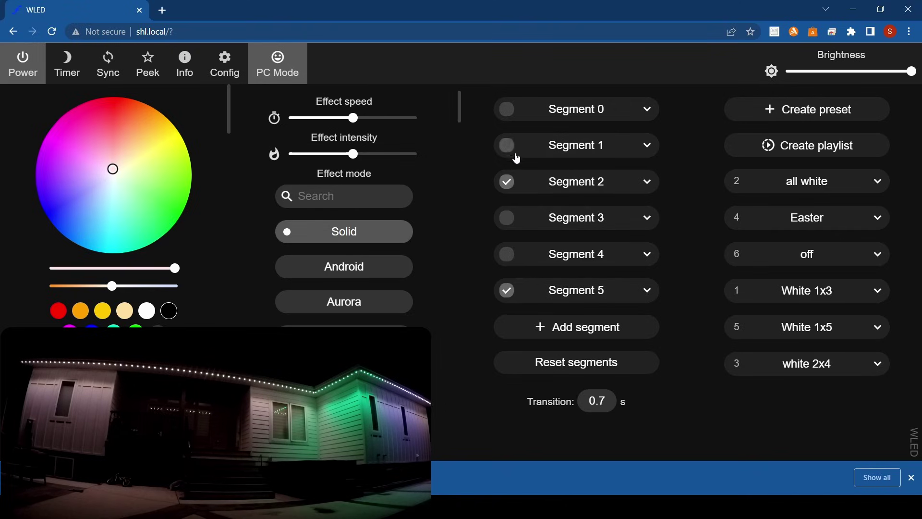
click(508, 182)
click(509, 294)
click(502, 224)
click(183, 198)
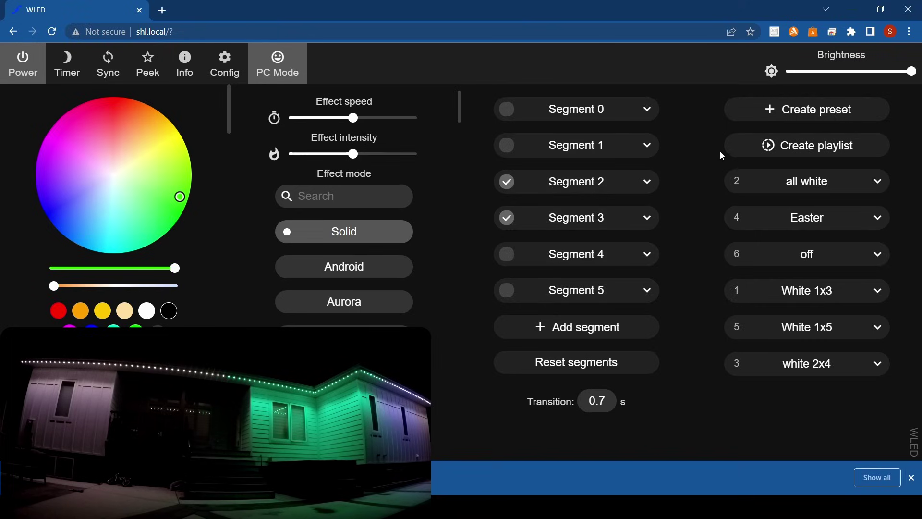
Save the current look as a new preset named 'hot tube green'
click(820, 120)
click(802, 137)
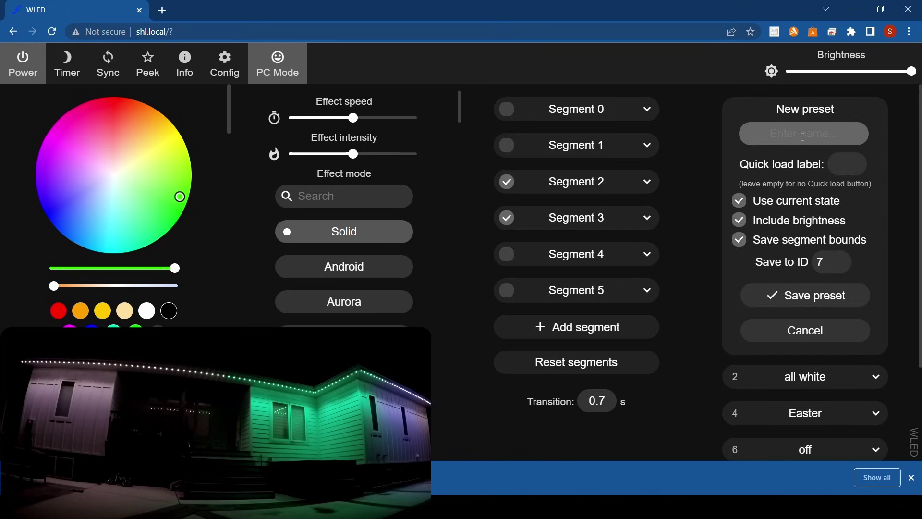
text(hottube)
key(BackSpace)
key(BackSpace)
key(BackSpace)
key(BackSpace)
key(BackSpace)
text(tube green)
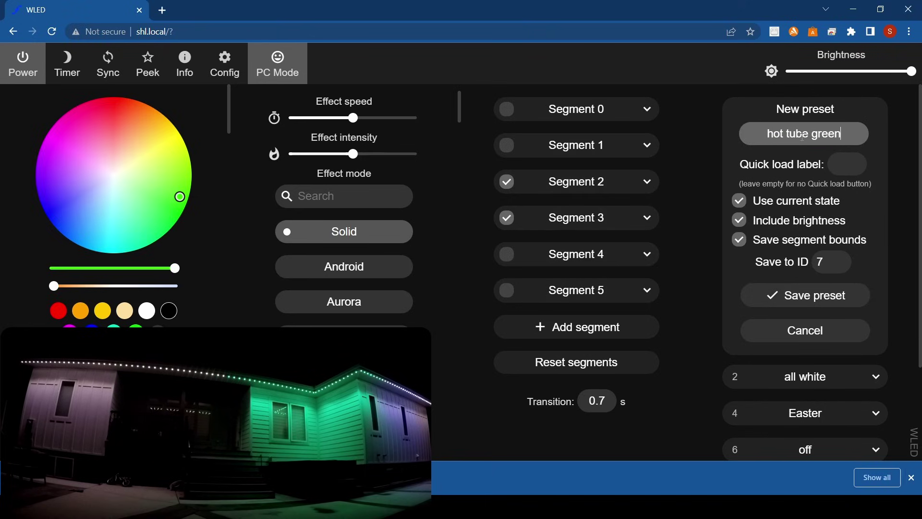
click(829, 302)
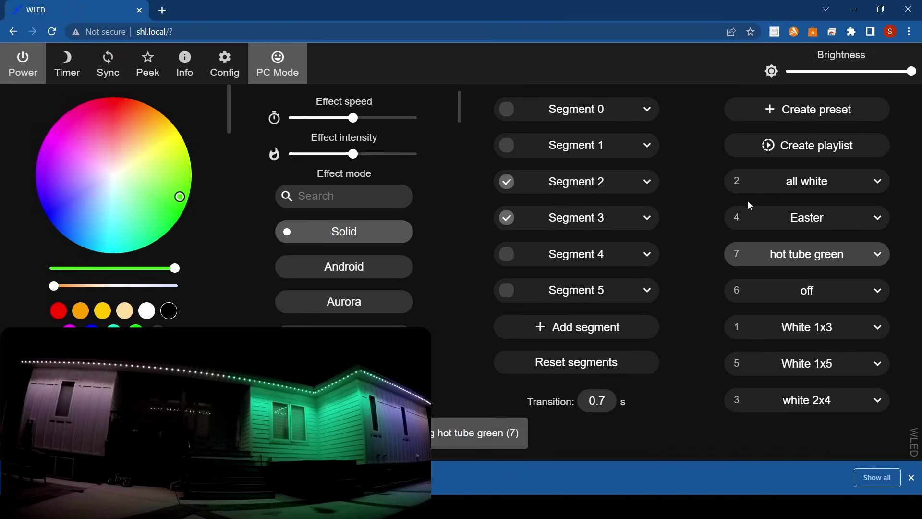
Switch to the 'all white' preset, then back to 'hot tube green'
click(822, 181)
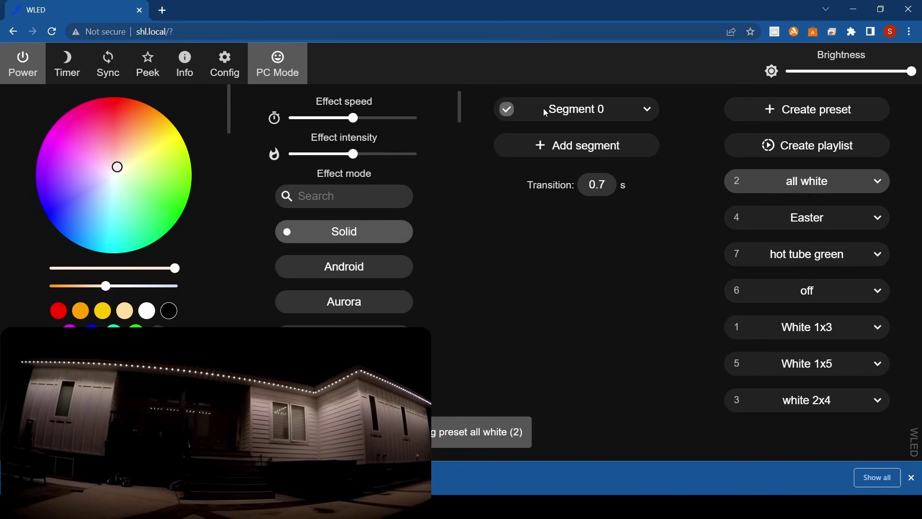
click(803, 265)
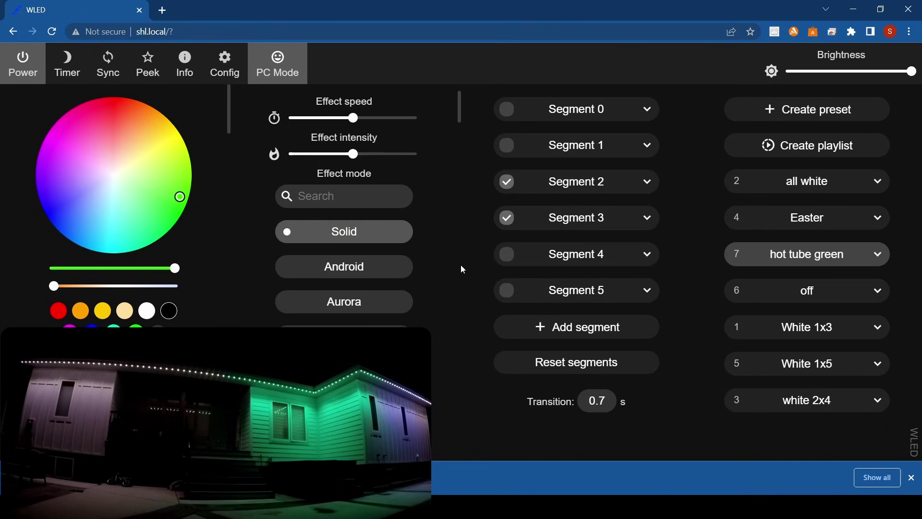
scroll(460, 265, down, 1)
scroll(460, 264, up, 1)
Swap the selection from Segments 2–3 to Segments 0–2 and apply the Candy Cane effect
click(507, 183)
click(507, 218)
click(507, 110)
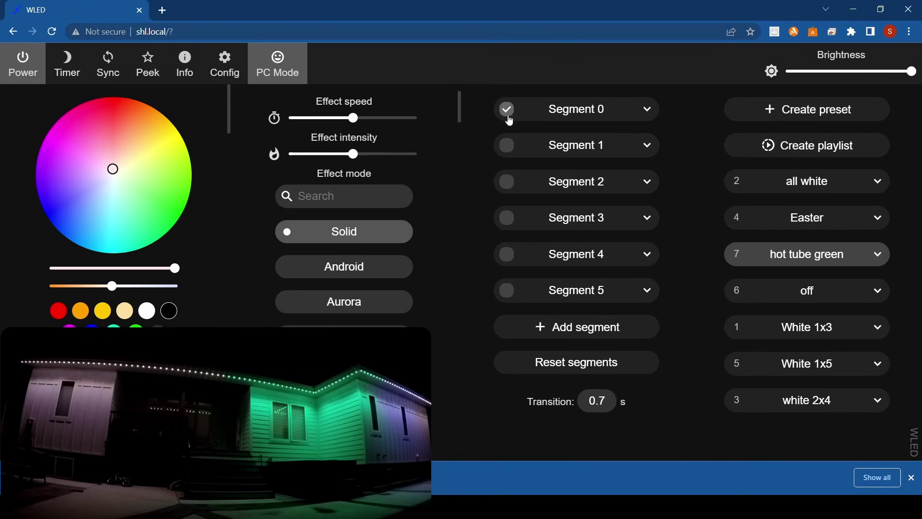
click(509, 146)
click(508, 184)
scroll(340, 309, down, 5)
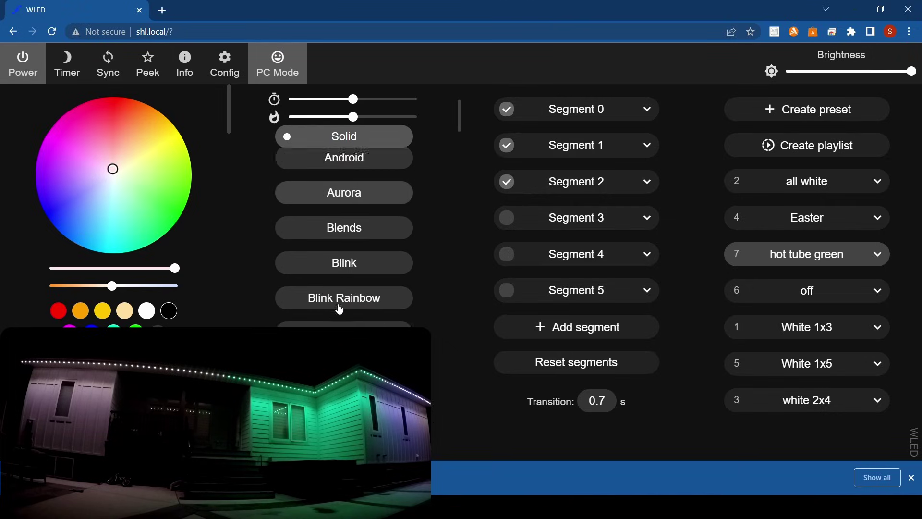
scroll(340, 309, down, 2)
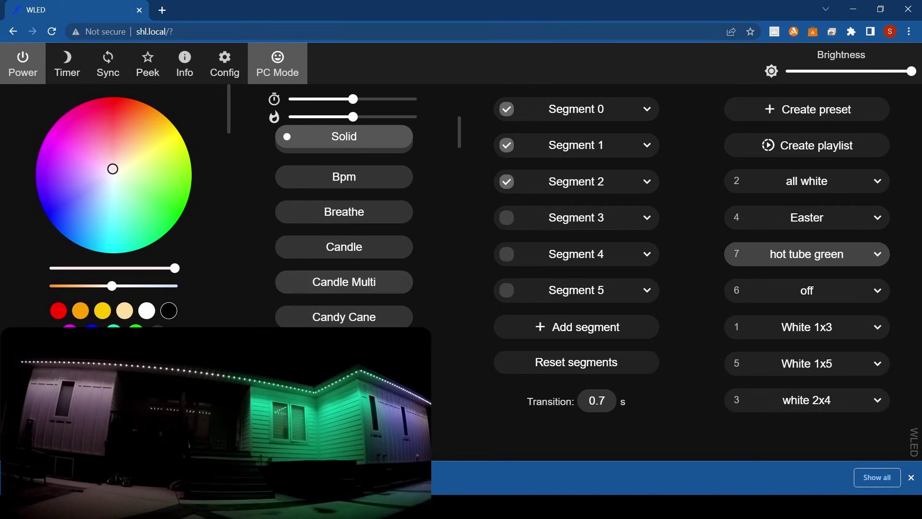
click(362, 318)
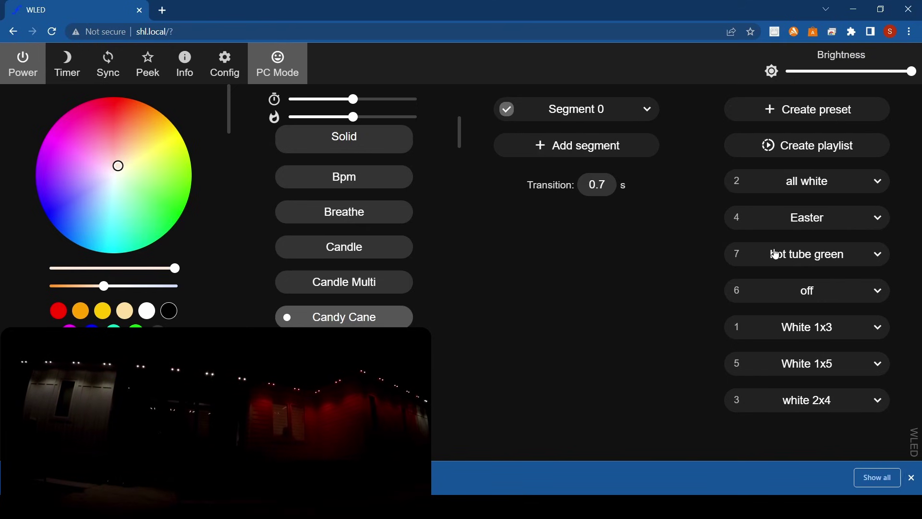
Reapply 'hot tube green', then give Segments 0–2 the Candy Cane effect again
click(790, 265)
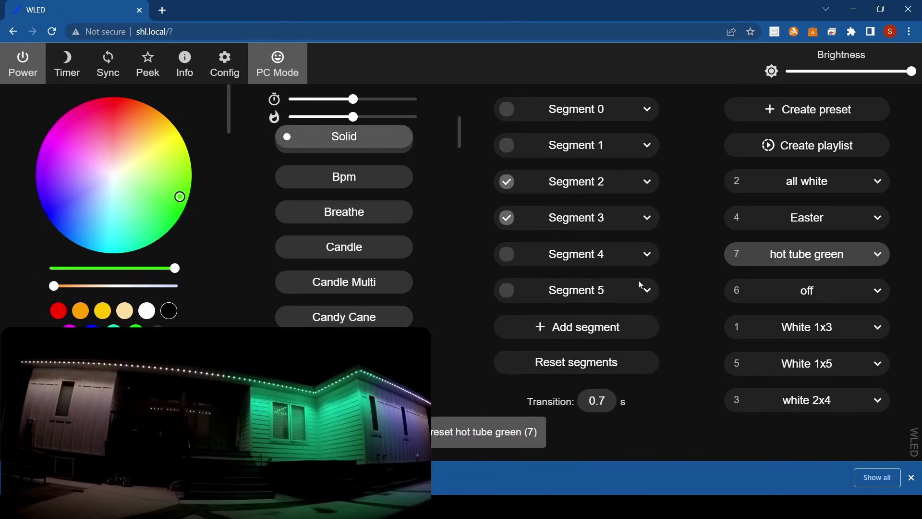
click(506, 182)
click(507, 218)
click(505, 113)
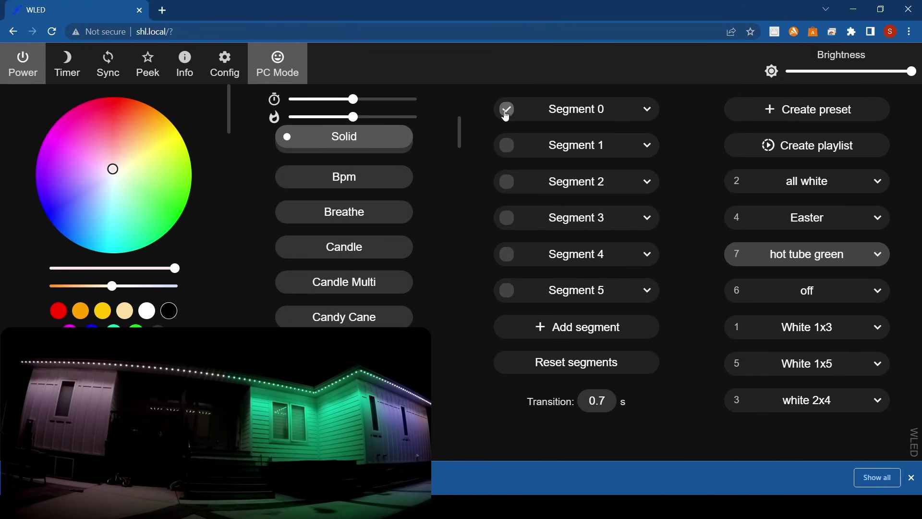
click(507, 183)
click(349, 323)
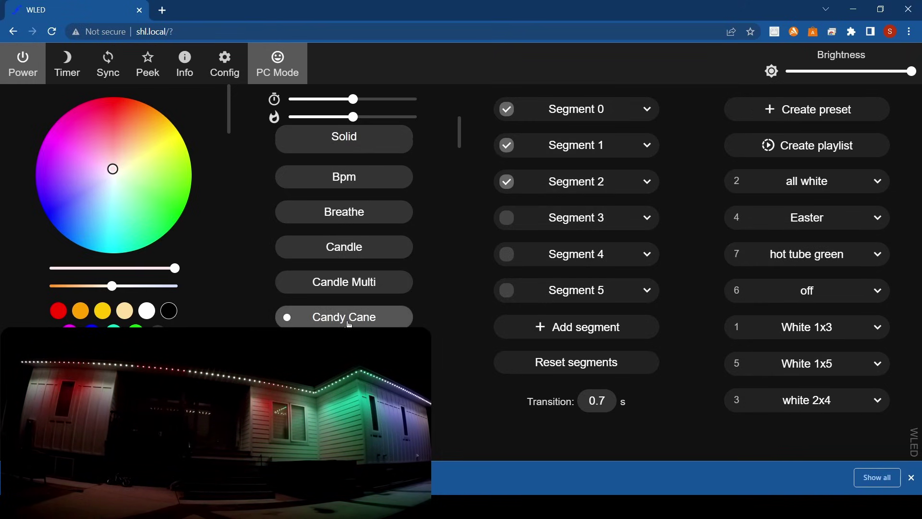
click(654, 185)
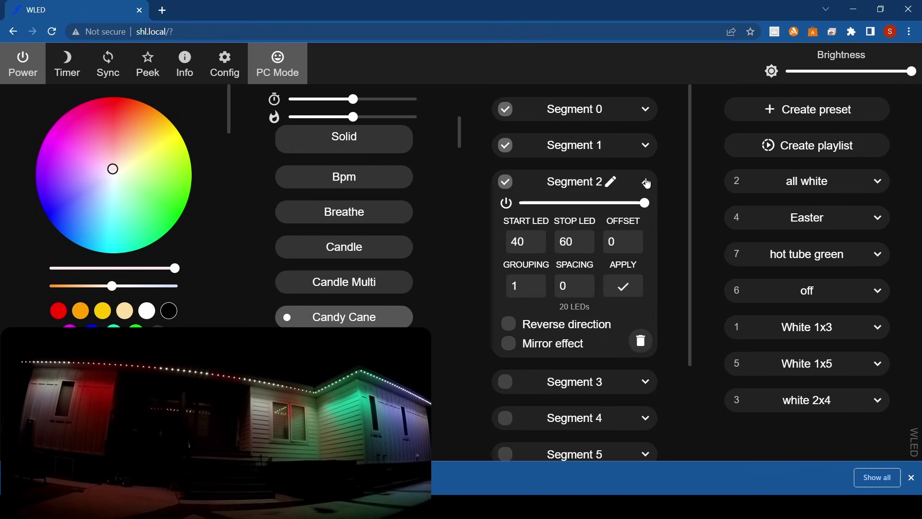
click(646, 183)
click(647, 182)
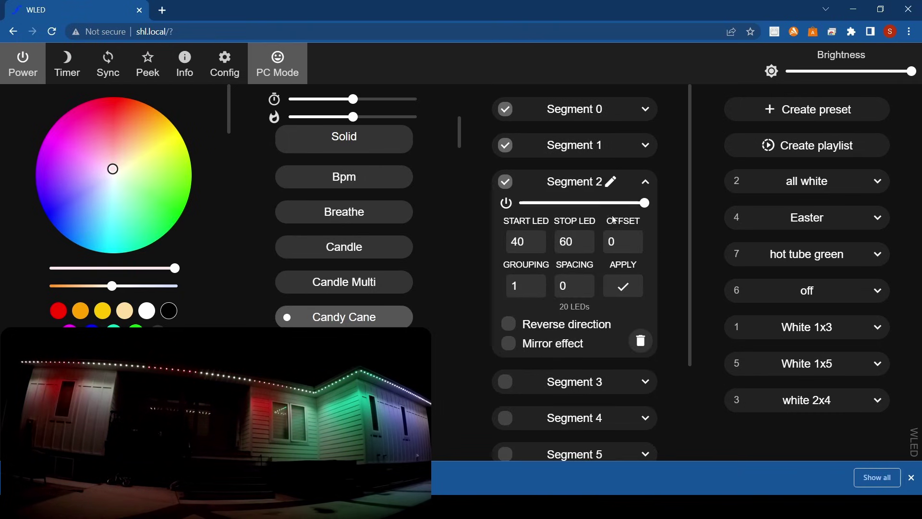
click(512, 330)
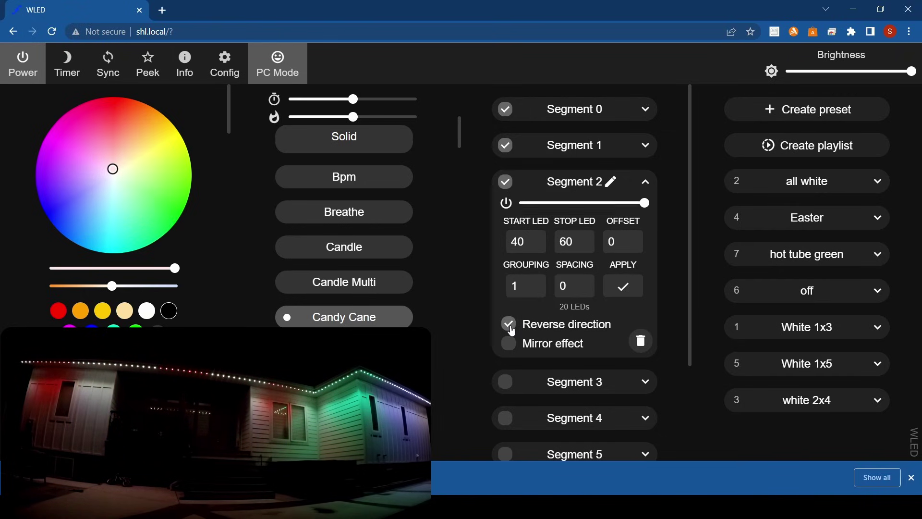
click(512, 330)
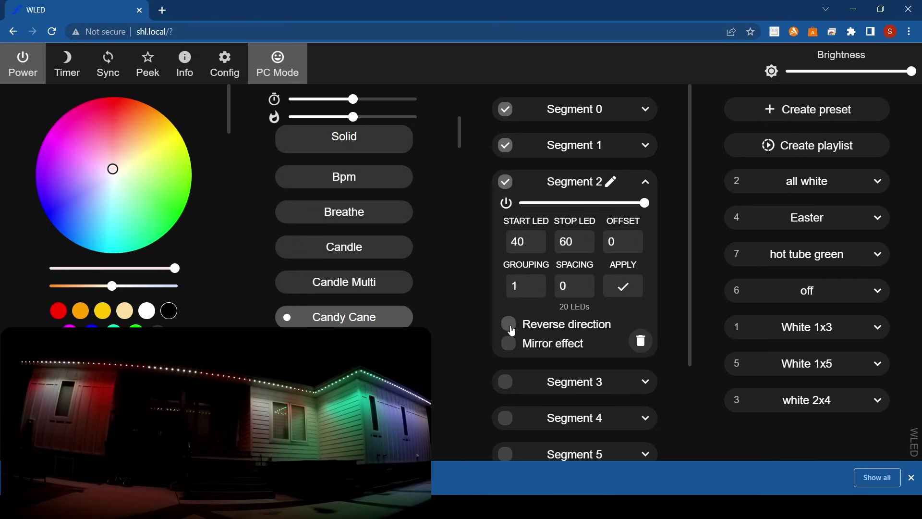
click(645, 181)
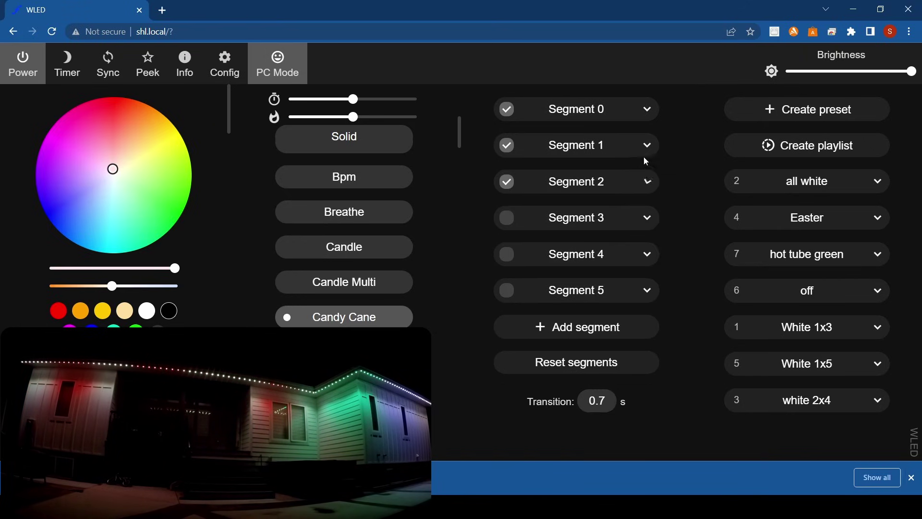
click(644, 146)
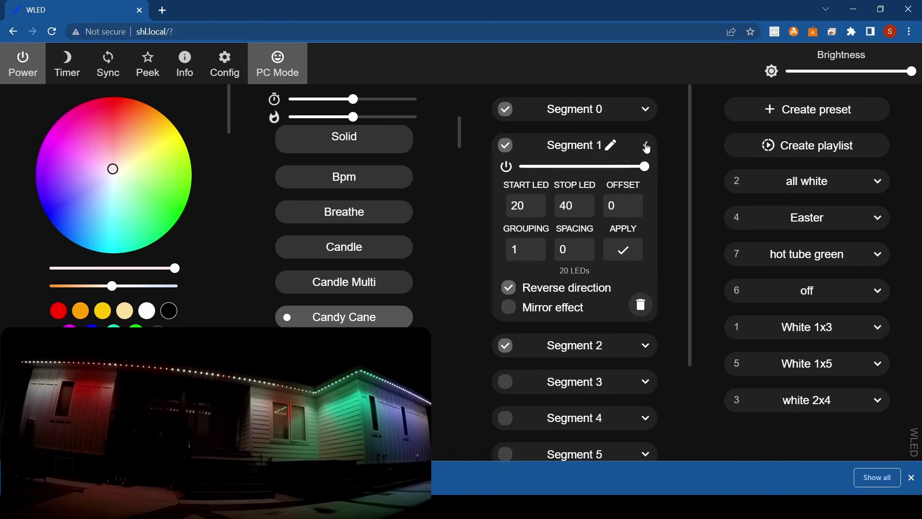
click(514, 290)
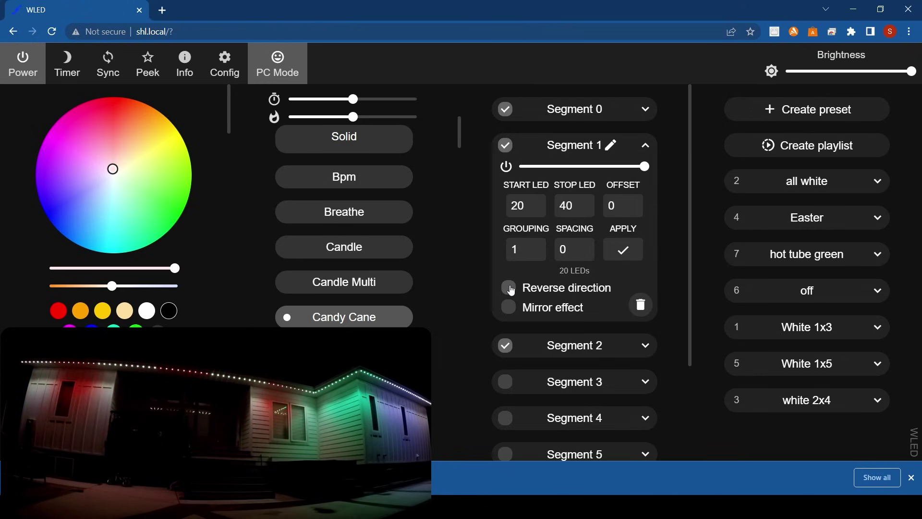
click(513, 316)
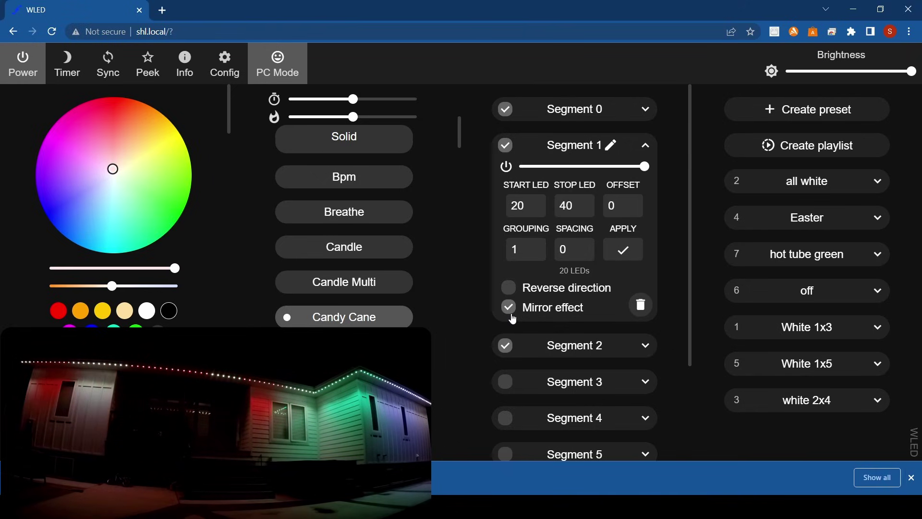
click(511, 314)
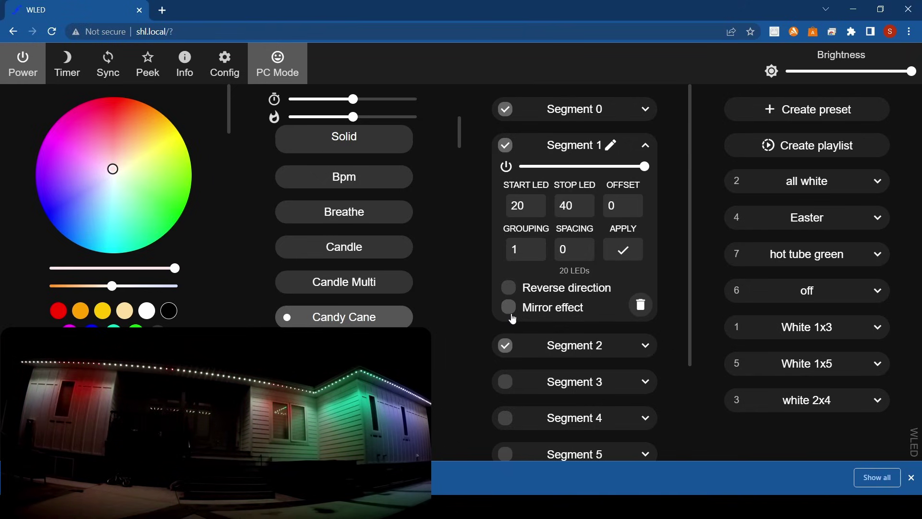
click(646, 145)
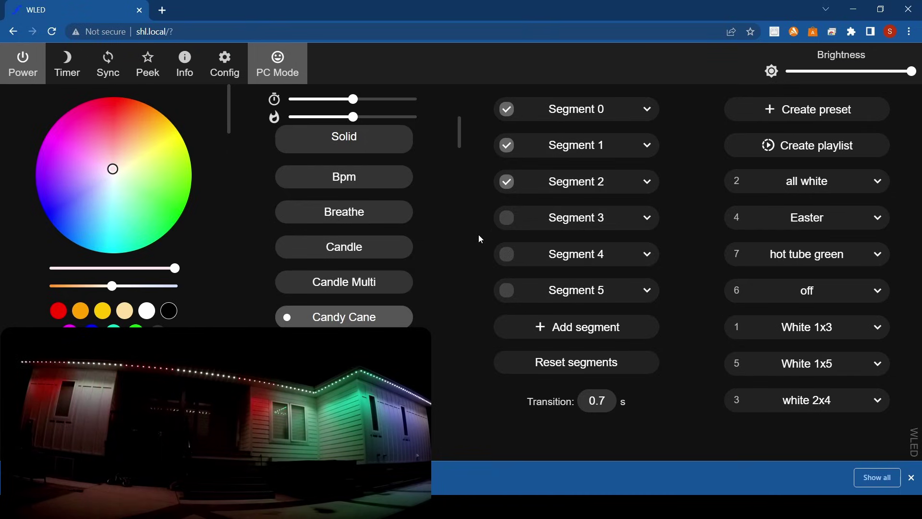
Try the White 1x3, White 1x5 and white 2x4 presets, then settle on 'all white'
click(809, 331)
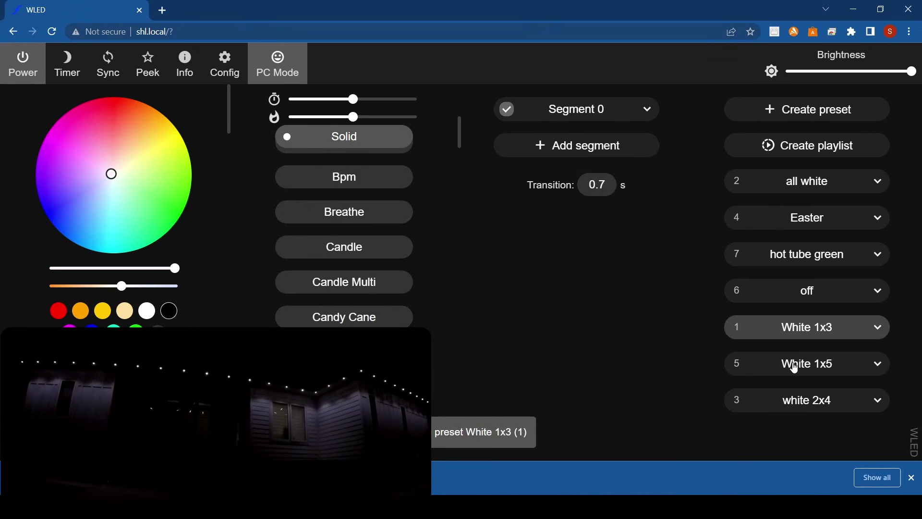
click(791, 374)
click(787, 405)
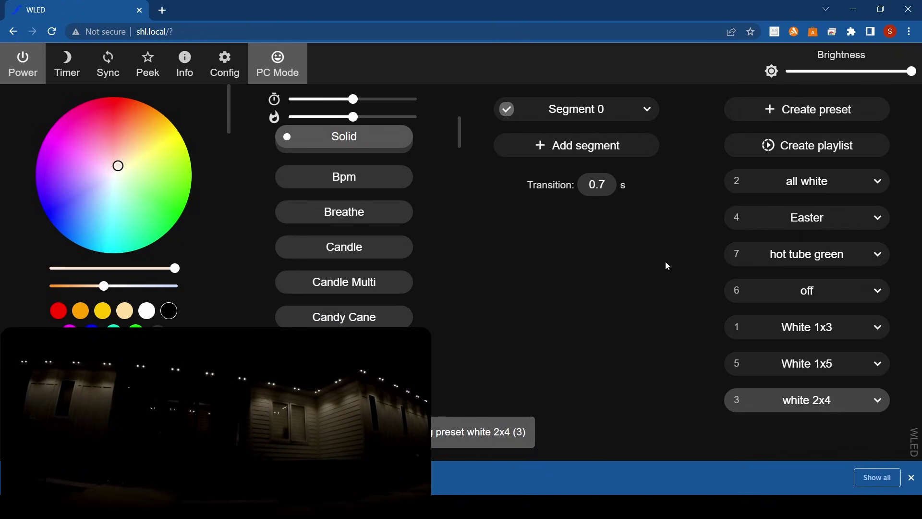
click(803, 186)
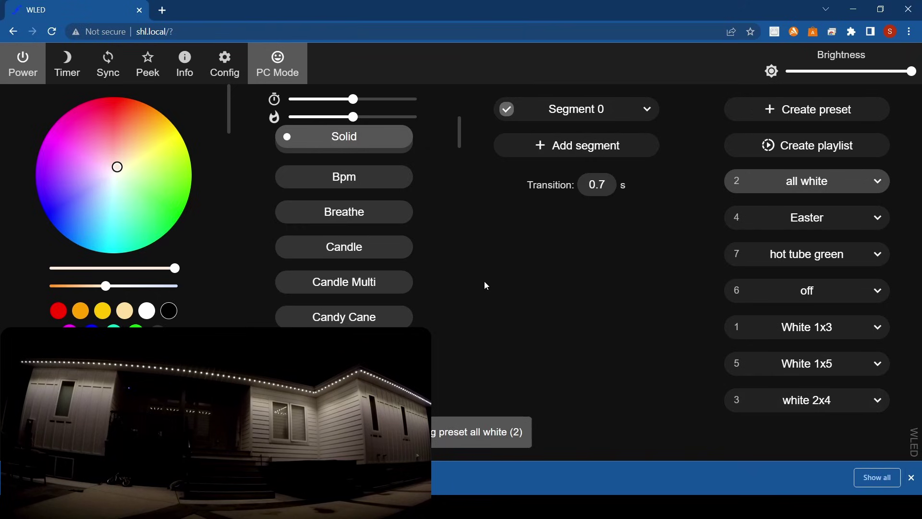